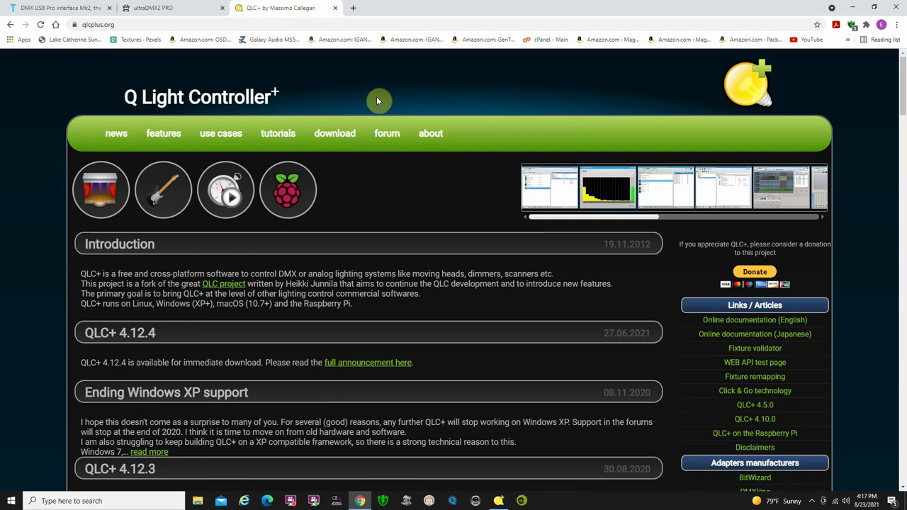
Compare the ultraDMX2 PRO and ENTTEC DMX USB PRO Mk2 product pages, then return to QLC+
click(173, 9)
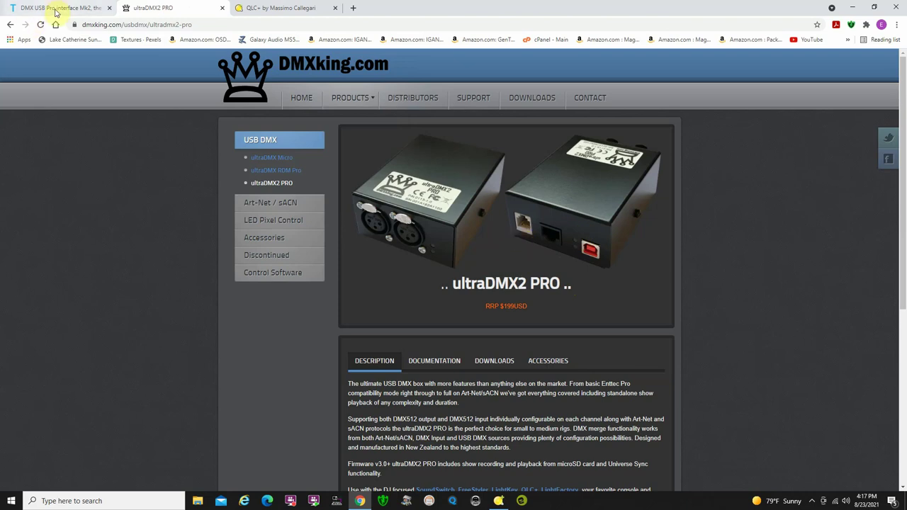
click(58, 8)
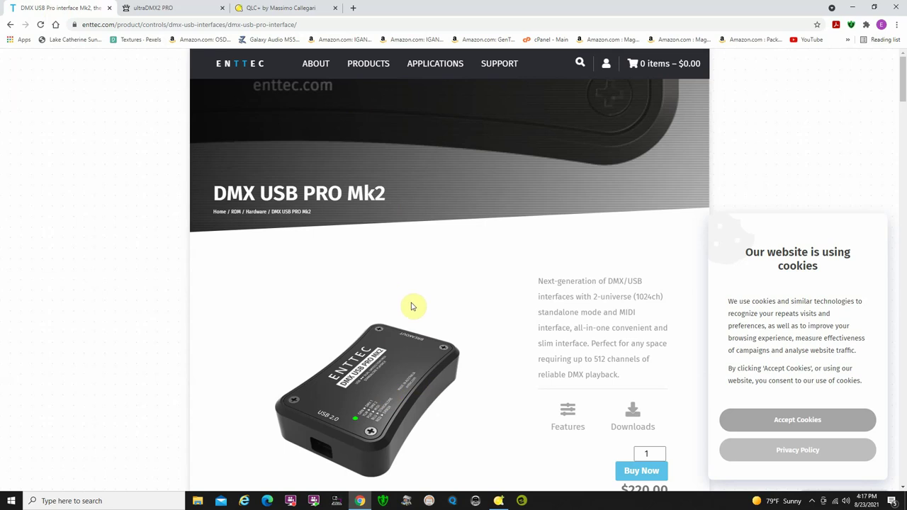
click(160, 9)
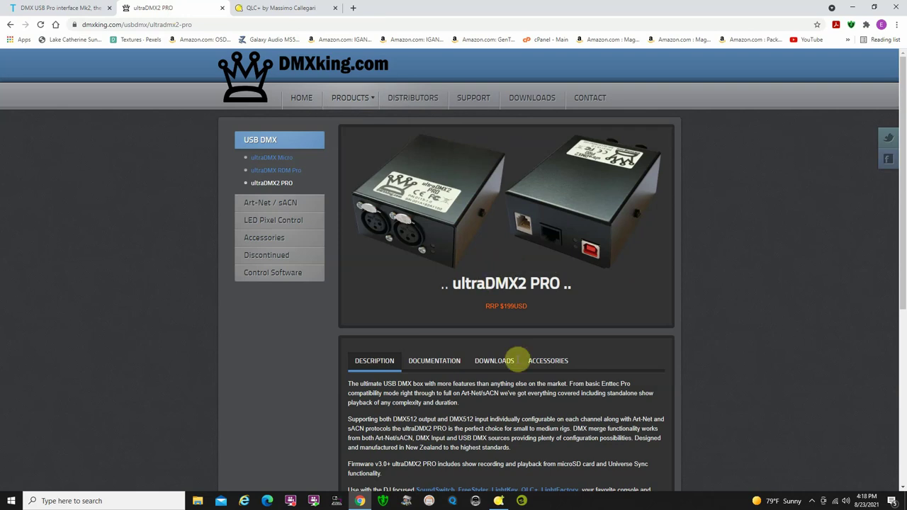
click(500, 501)
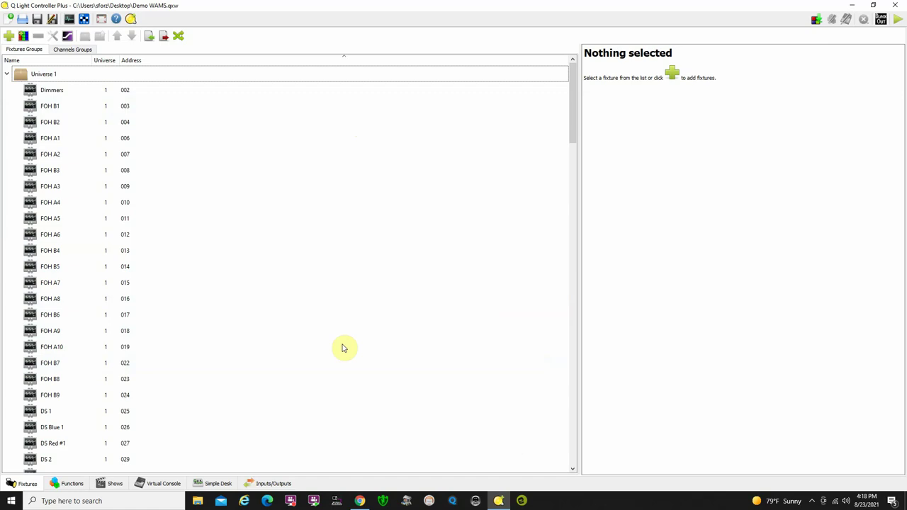
Enable Universe 1 output through ArtNet on 127.0.0.1 in the Inputs/Outputs mapping
click(277, 484)
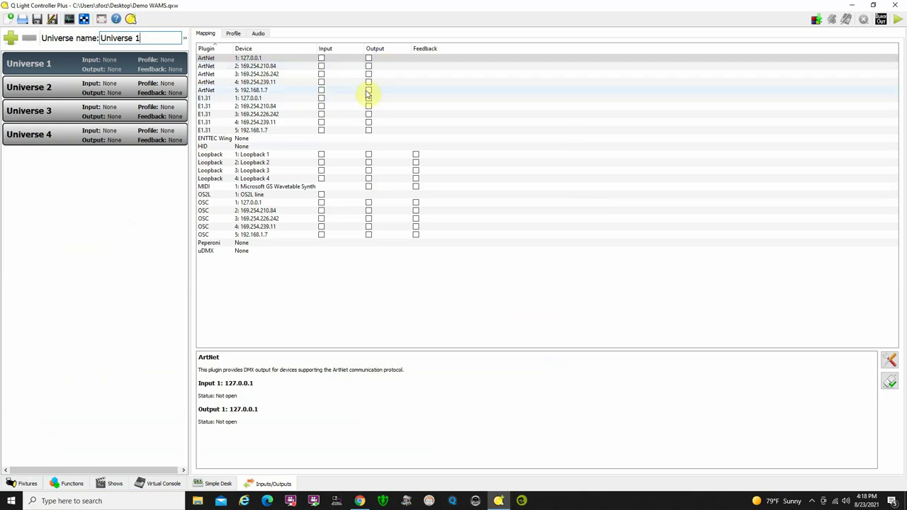
click(369, 58)
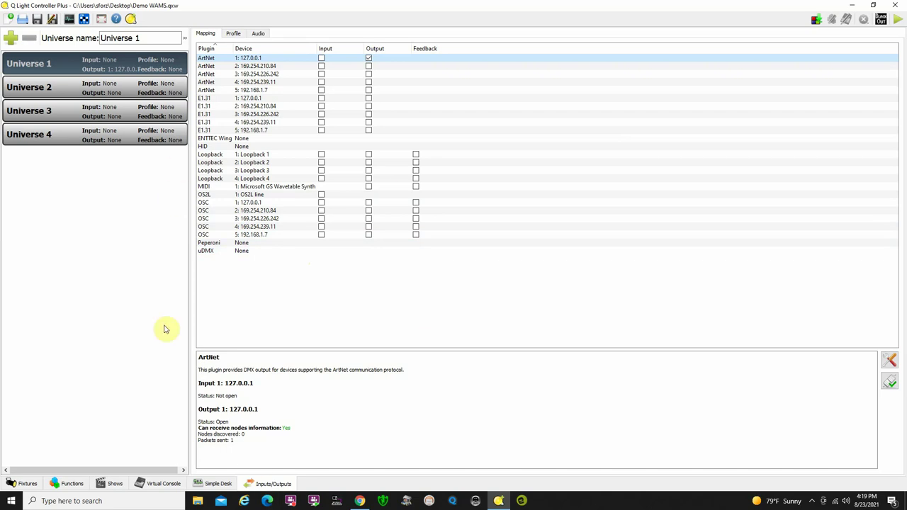
click(29, 486)
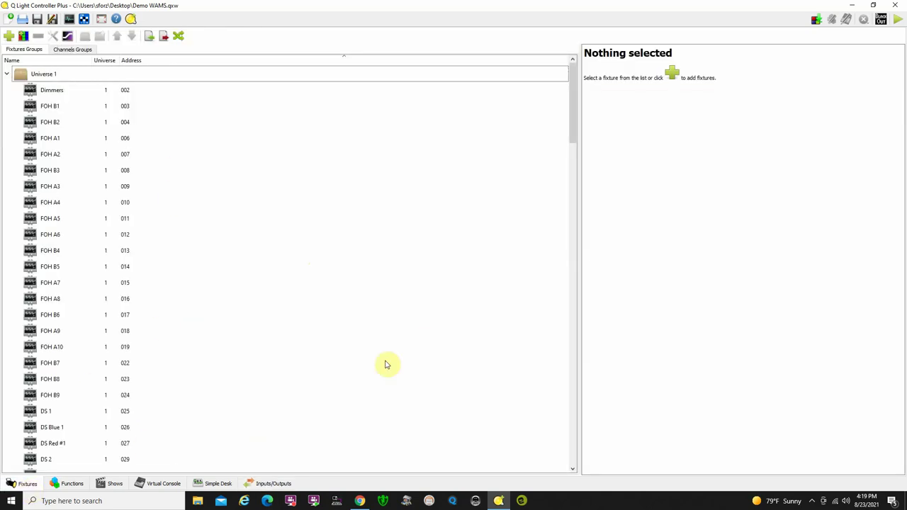
scroll(267, 195, down, 2)
scroll(277, 207, down, 20)
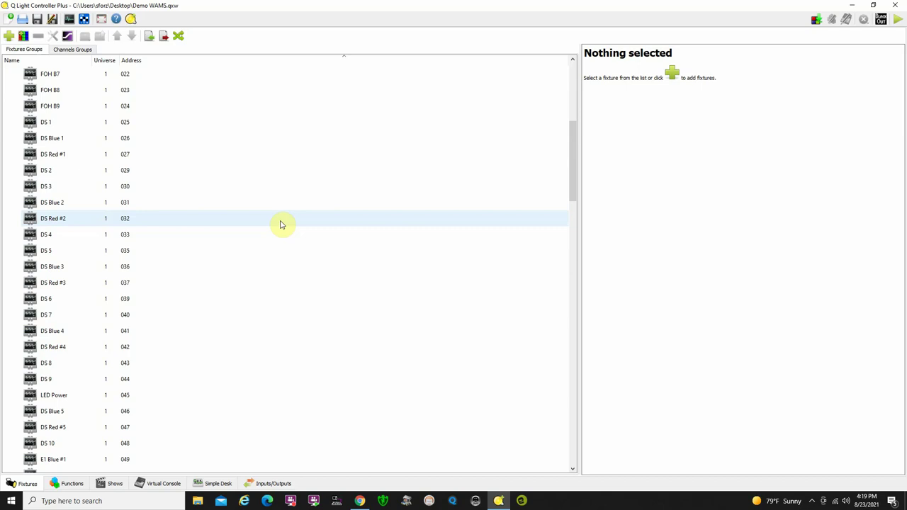
scroll(279, 239, down, 7)
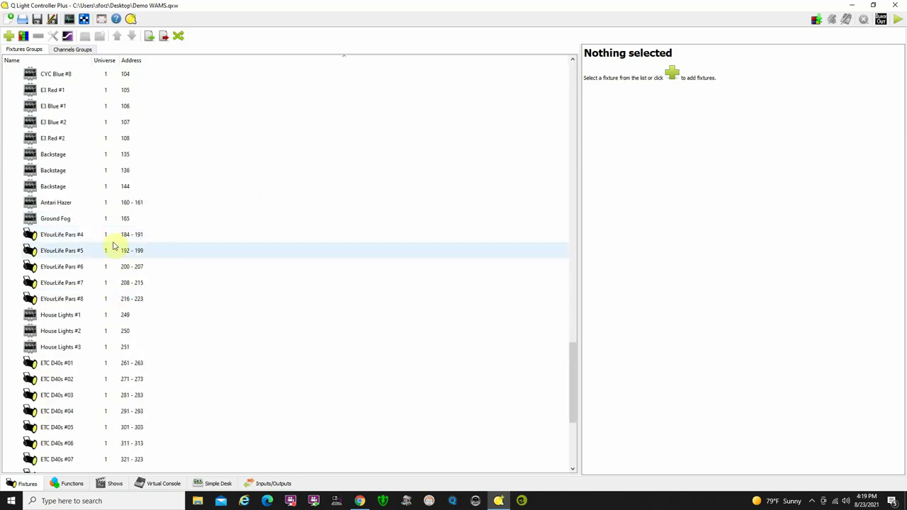
scroll(136, 284, down, 3)
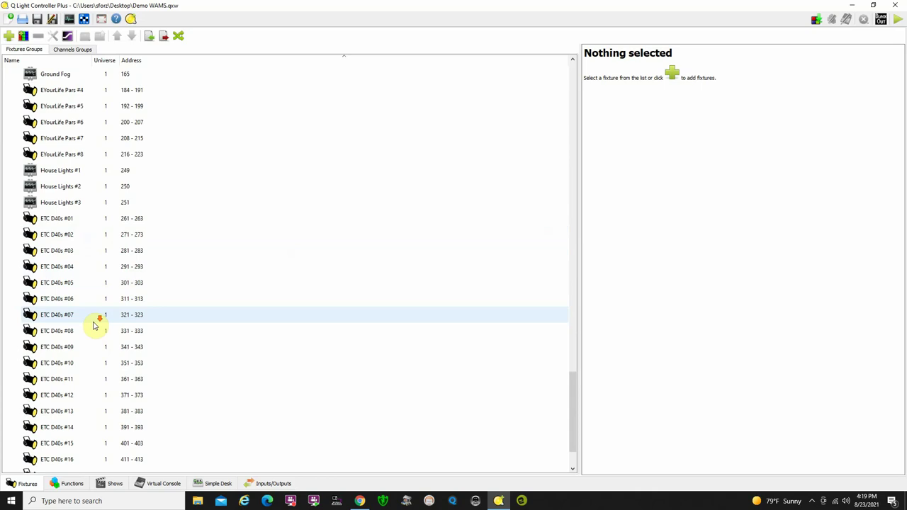
scroll(99, 320, down, 2)
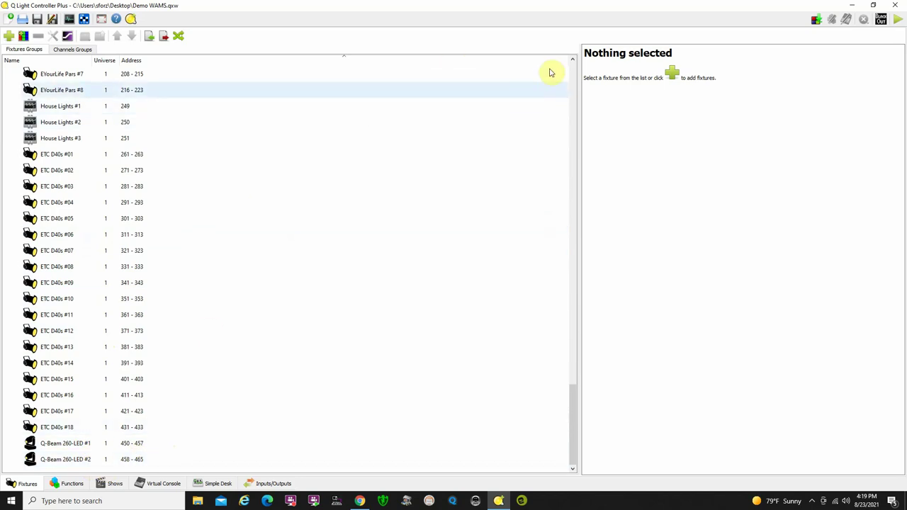
click(574, 78)
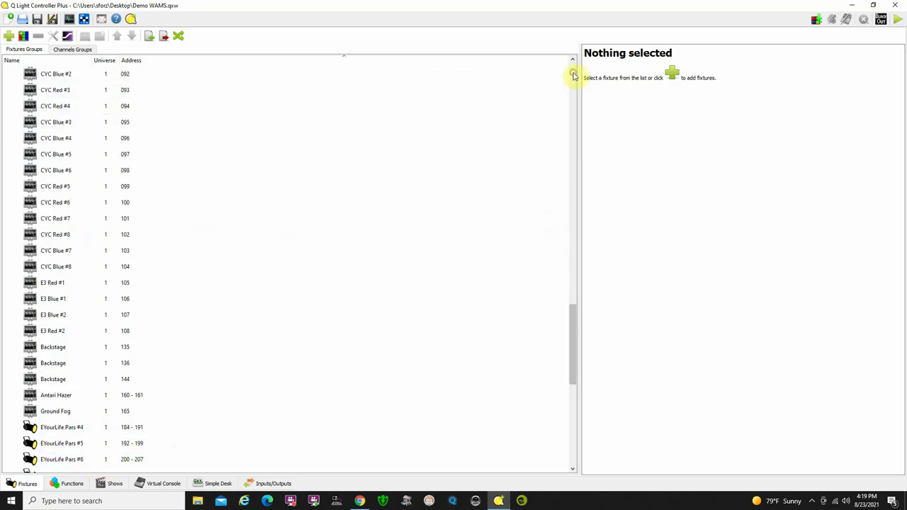
click(11, 36)
click(355, 223)
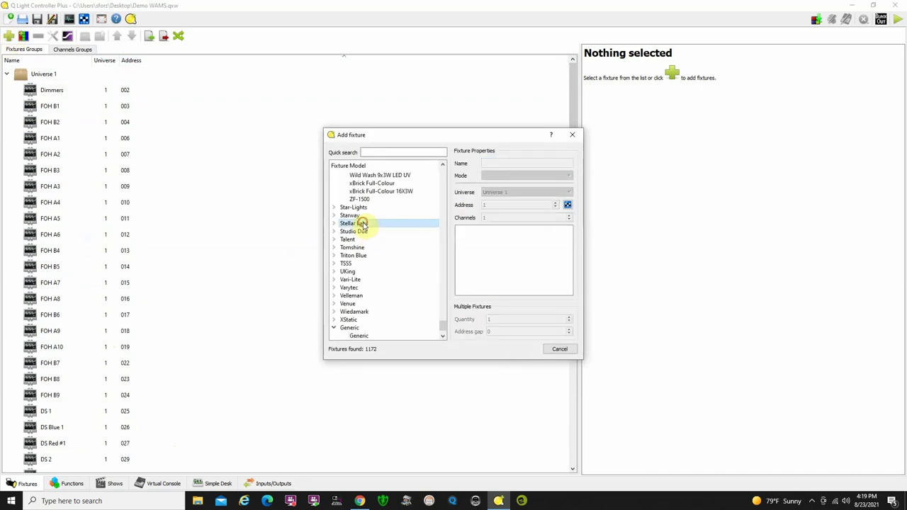
click(334, 224)
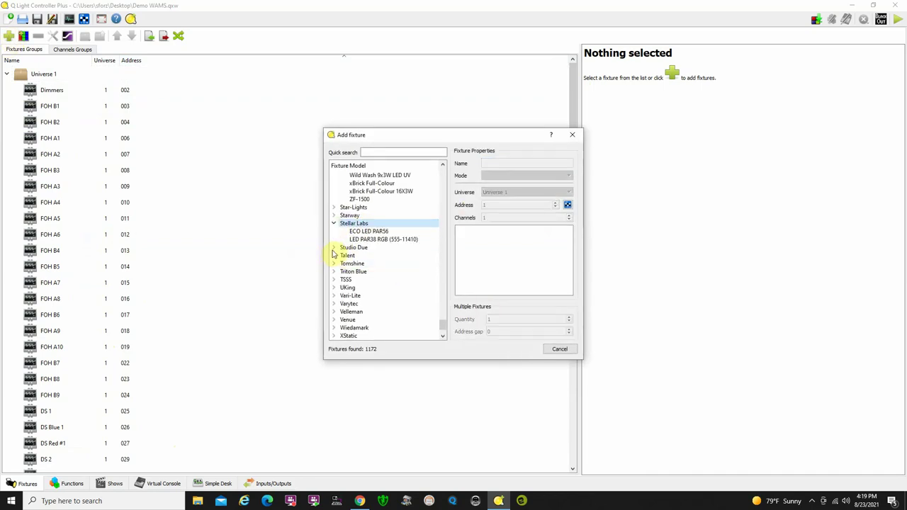
click(334, 248)
click(334, 271)
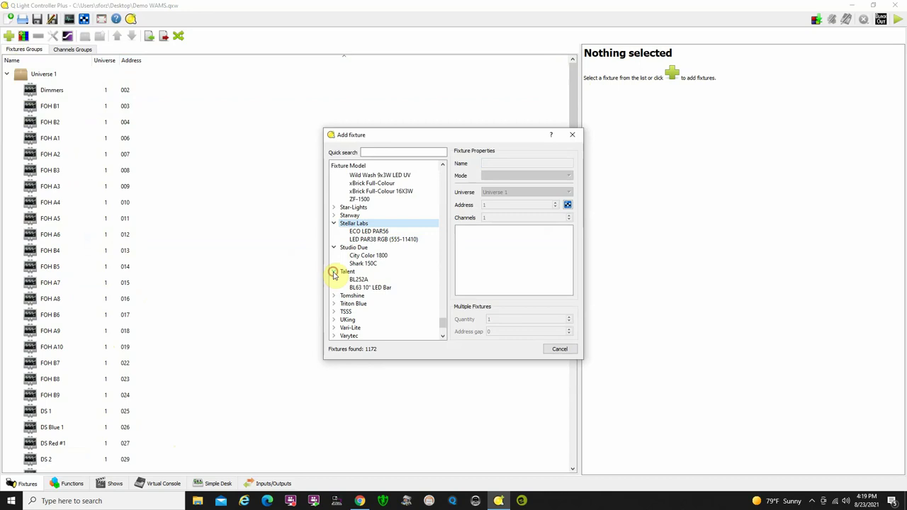
click(381, 288)
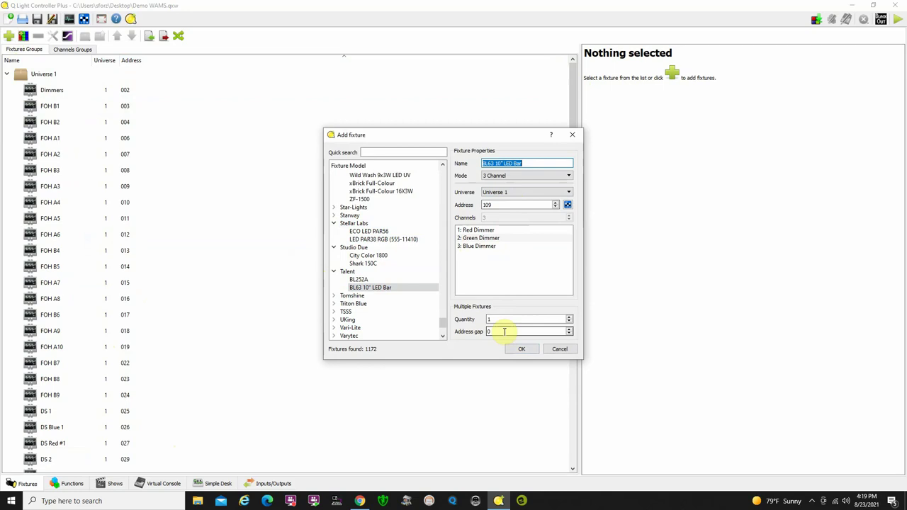
click(561, 350)
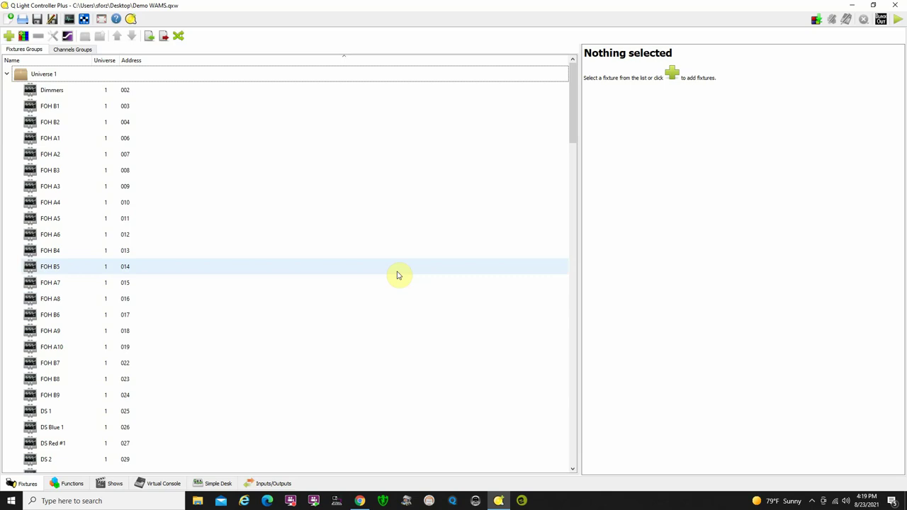
Review the fixtures in the DS Blue, DS Red and SR FOH channel groups
click(78, 55)
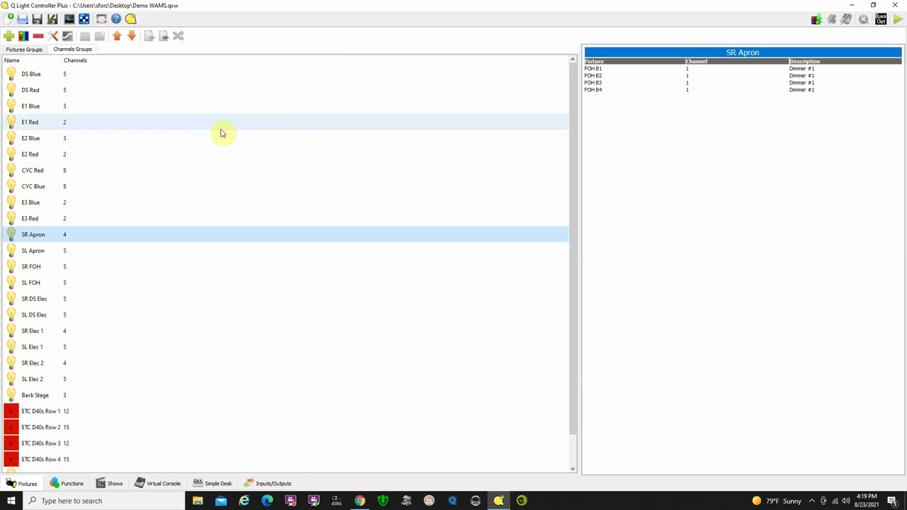
click(68, 75)
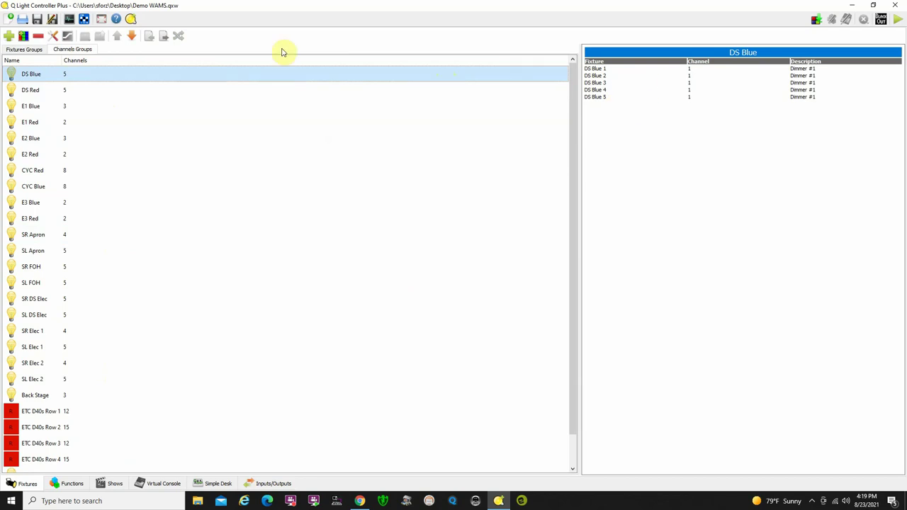
click(97, 92)
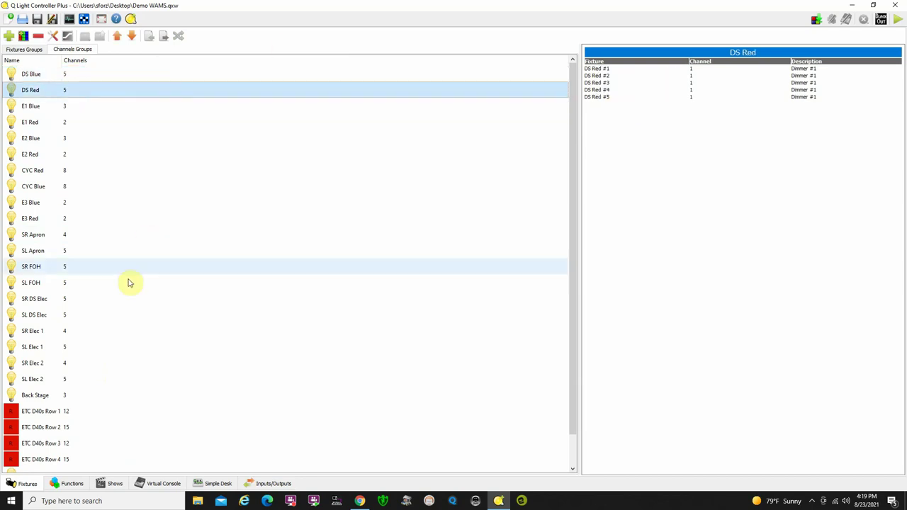
click(79, 270)
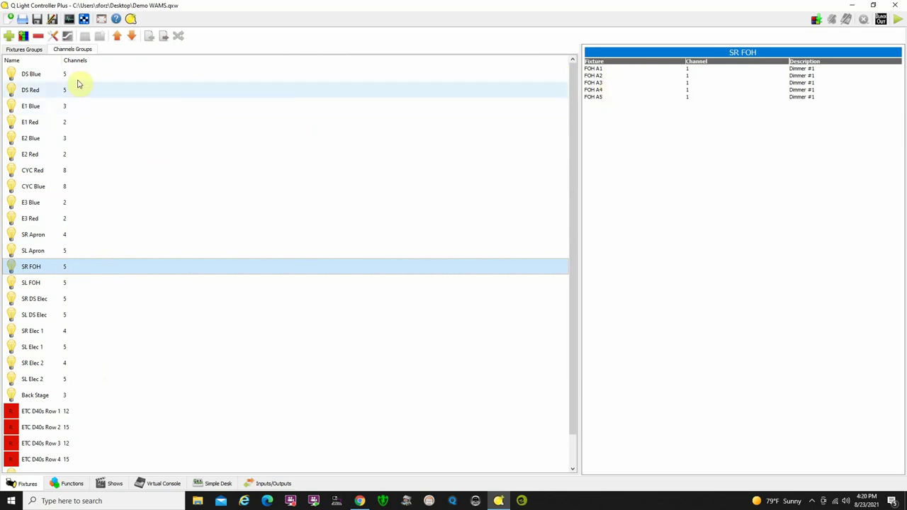
Start a new channel group, then cancel without creating it
click(10, 37)
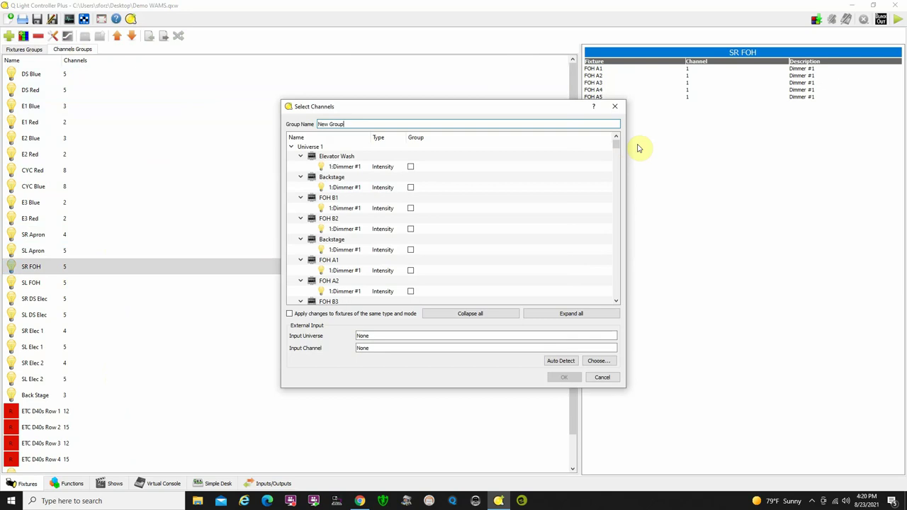
drag(619, 146, 608, 244)
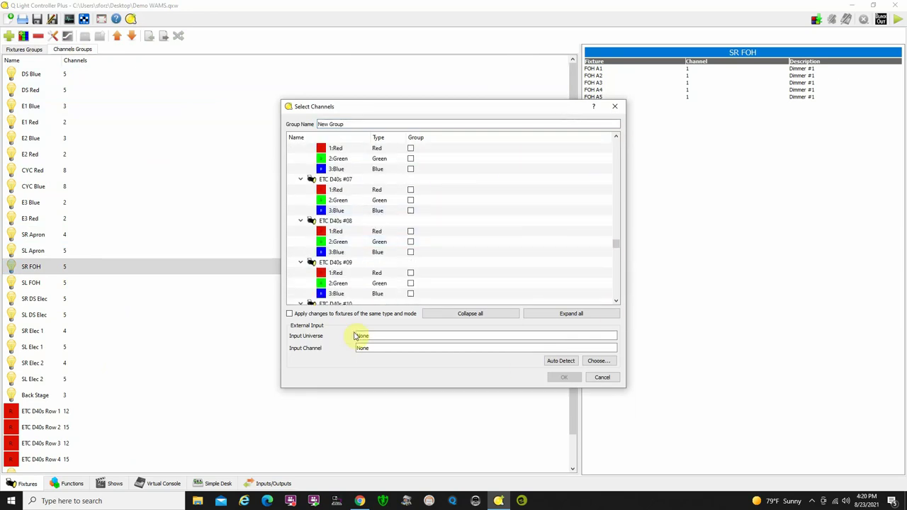
click(602, 378)
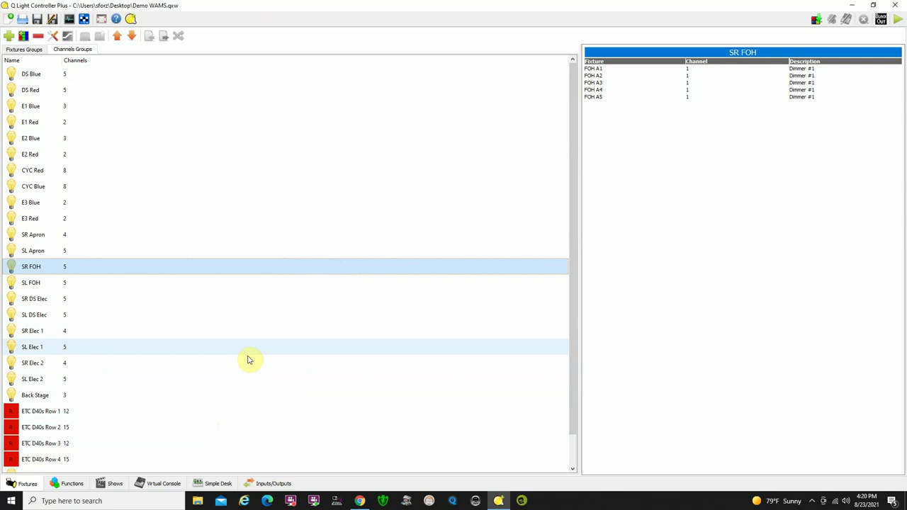
Open the Fester FSpot scene from Addams Scenes and view its channel-group levels
click(71, 484)
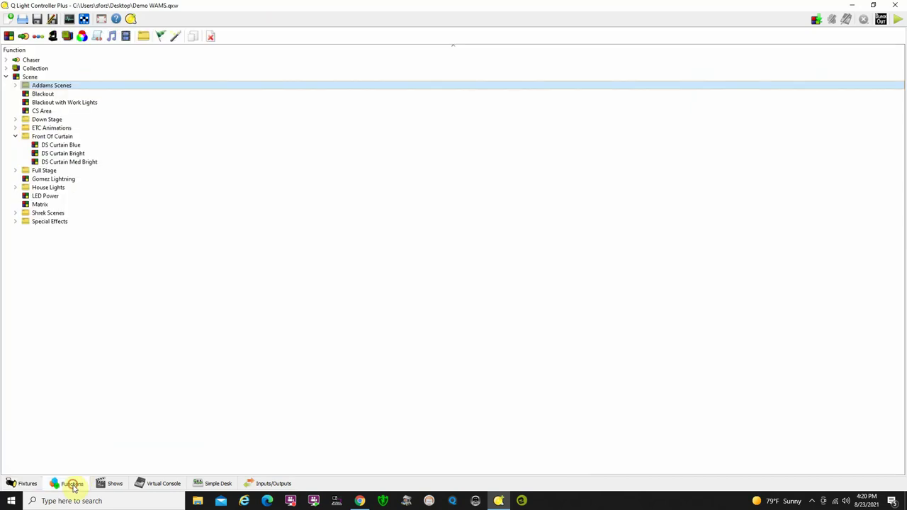
click(15, 86)
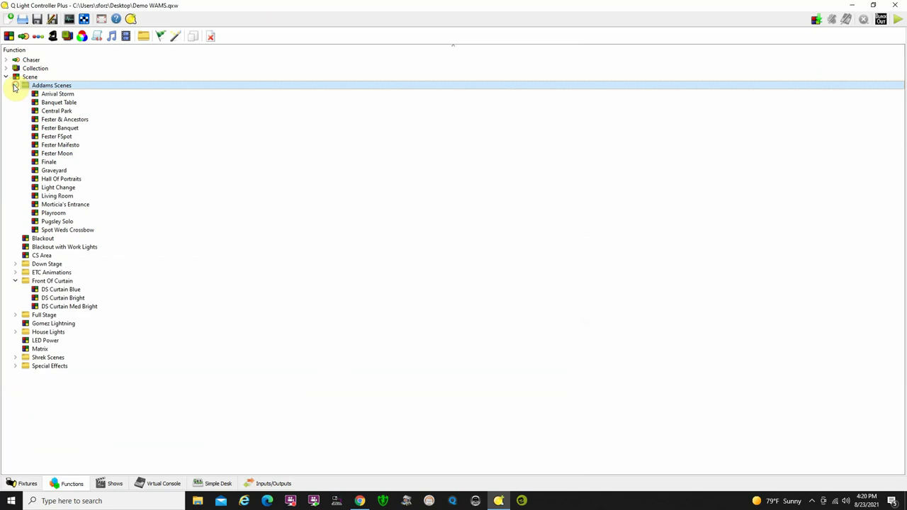
click(63, 136)
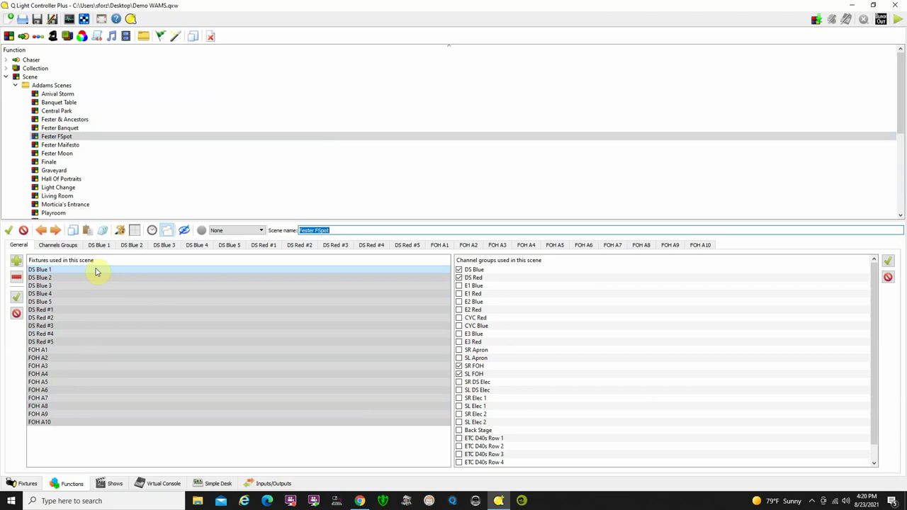
click(64, 246)
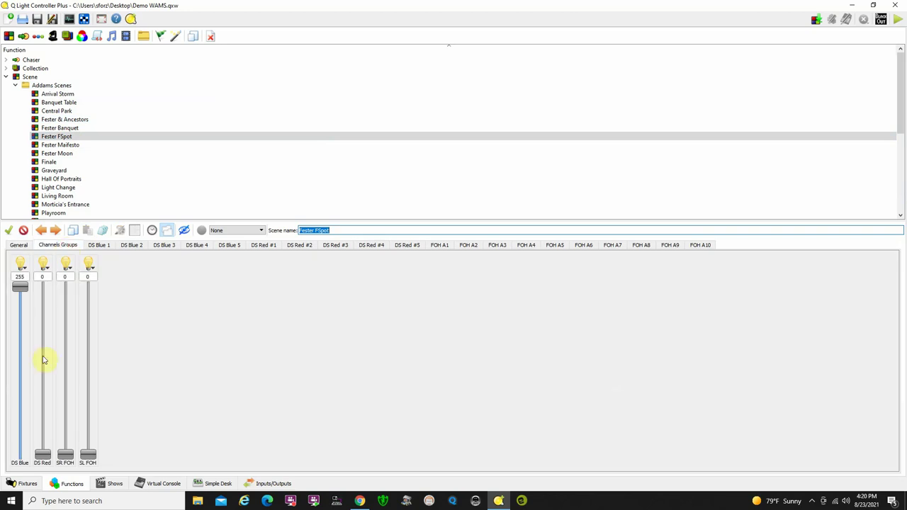
Open the Fester & Ancestors scene, compare its channel-group and per-fixture faders, then collapse Addams Scenes
click(71, 121)
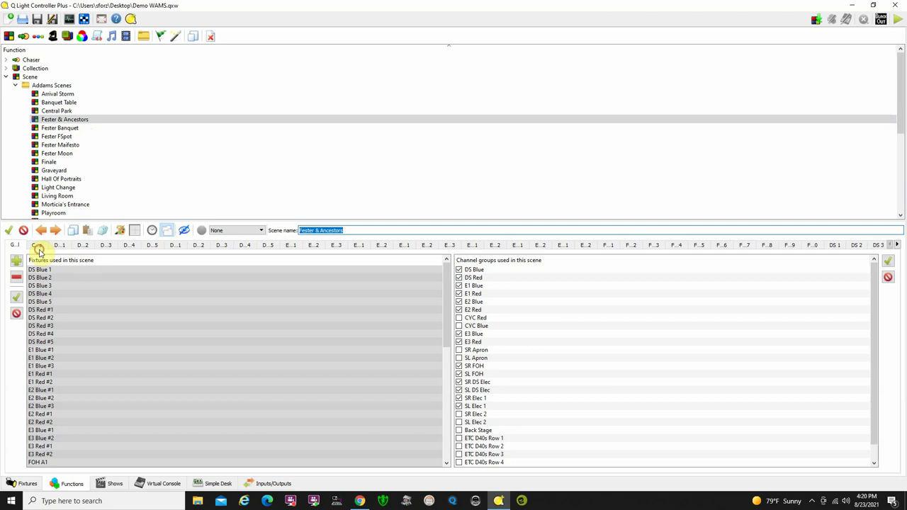
click(167, 232)
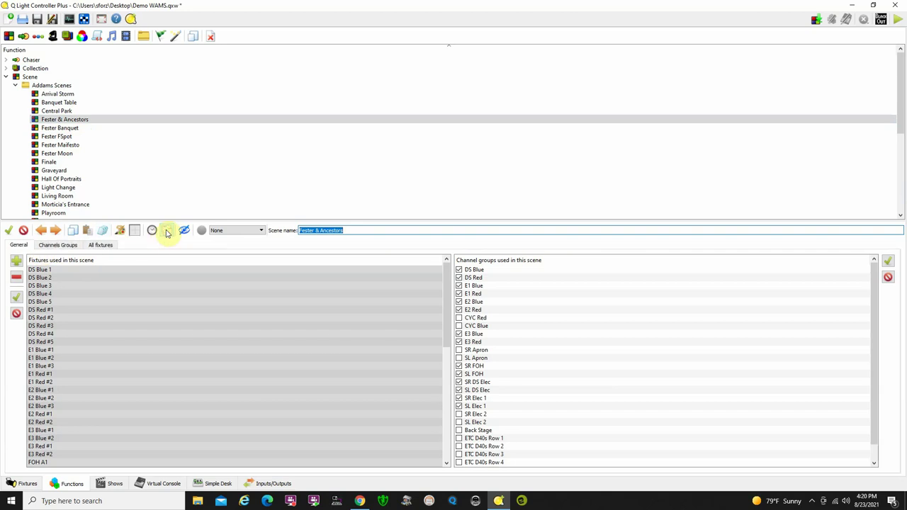
click(51, 246)
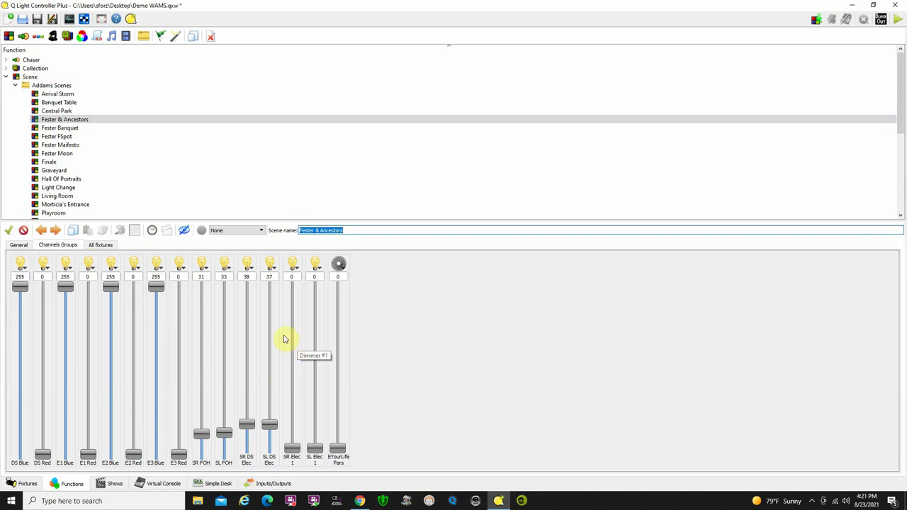
click(100, 245)
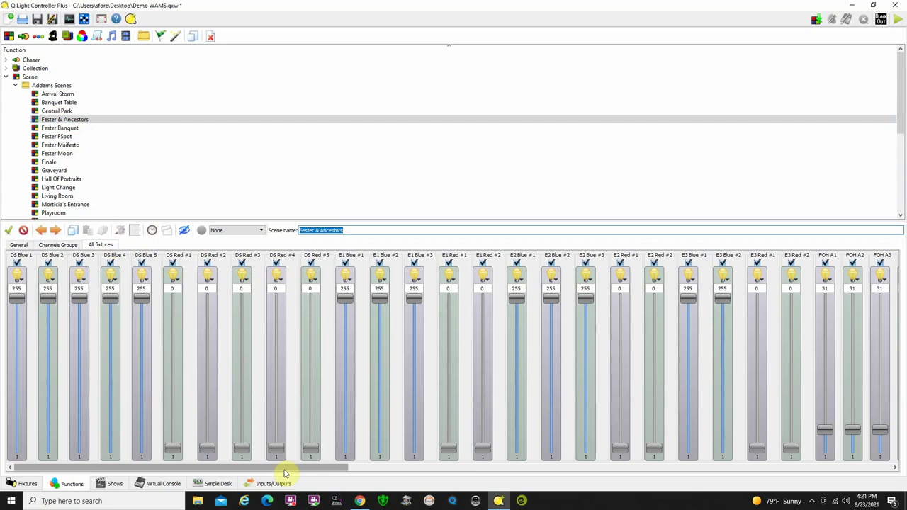
drag(285, 468, 239, 460)
click(62, 246)
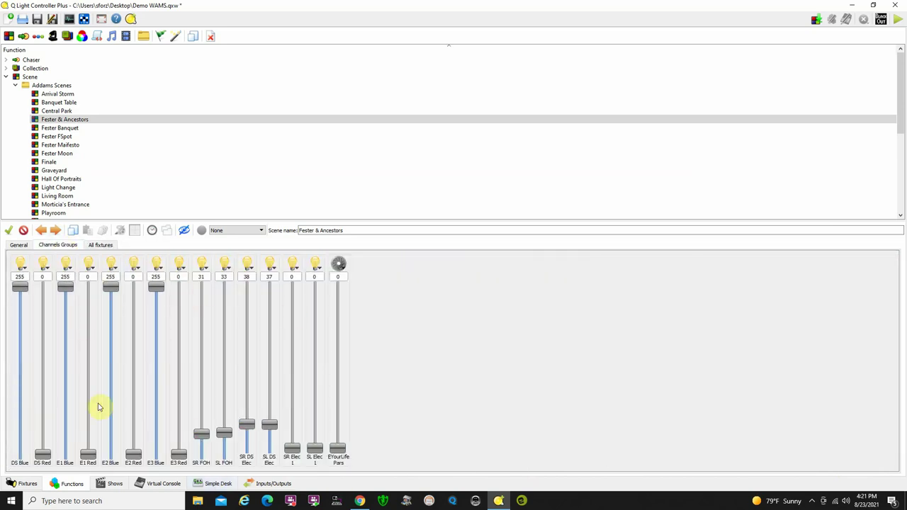
click(100, 245)
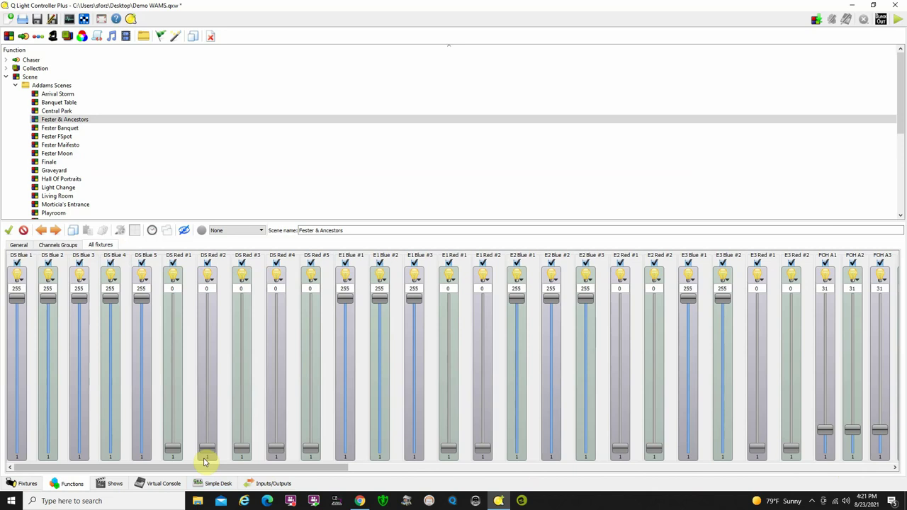
drag(218, 468, 165, 459)
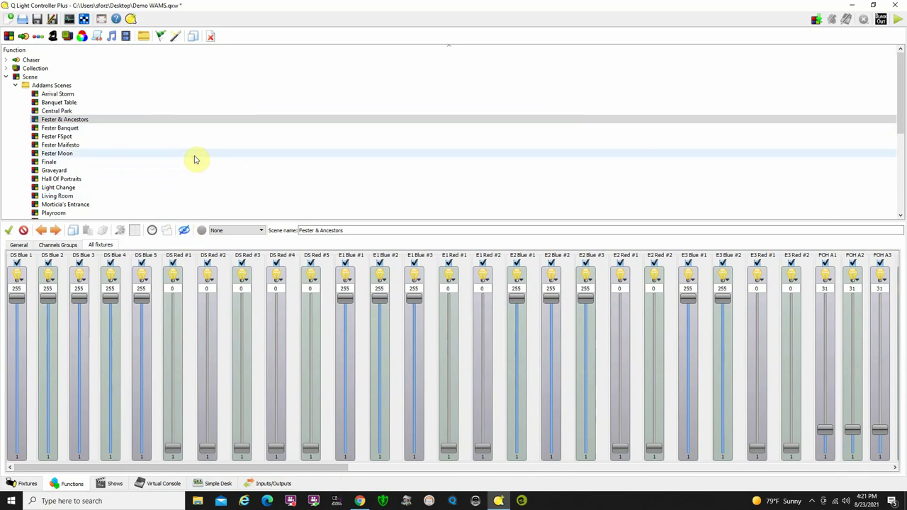
click(15, 86)
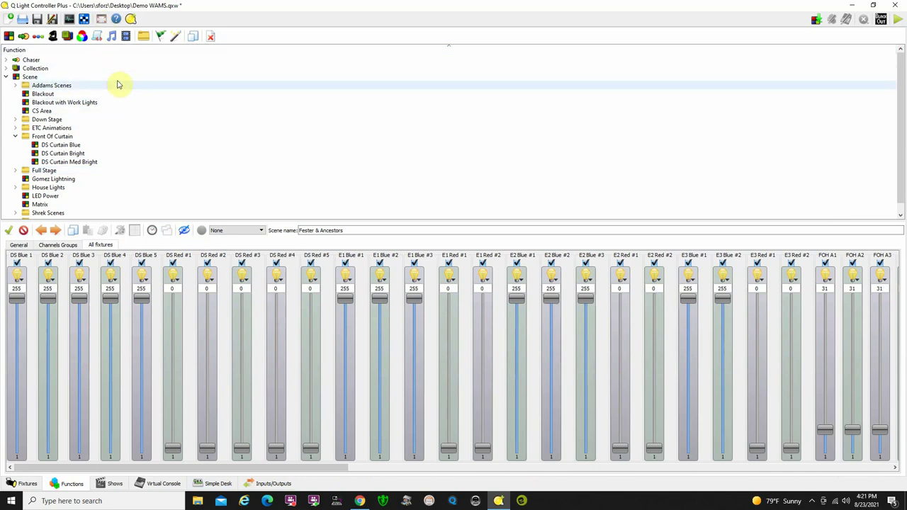
click(7, 69)
View the Open House collection (Backstage Lights, House Curtain Warmers, Work Lights), then collapse Collection
click(48, 77)
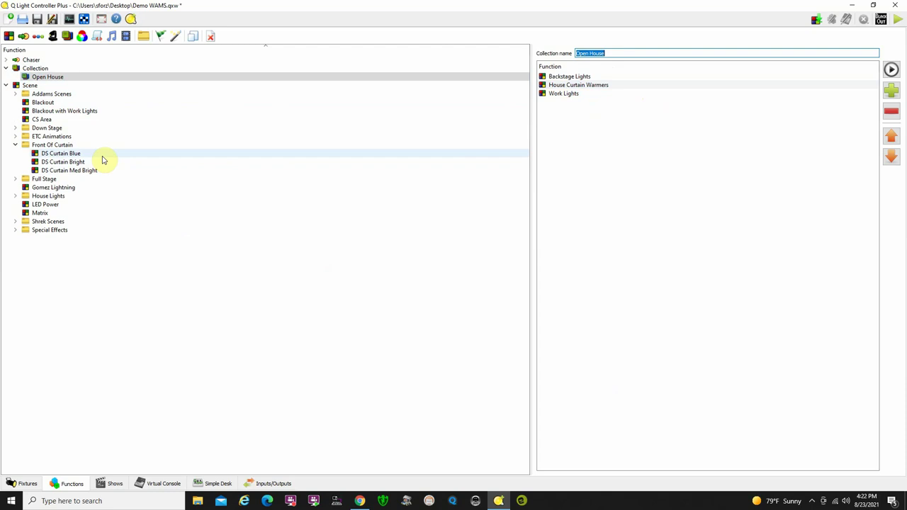
click(7, 68)
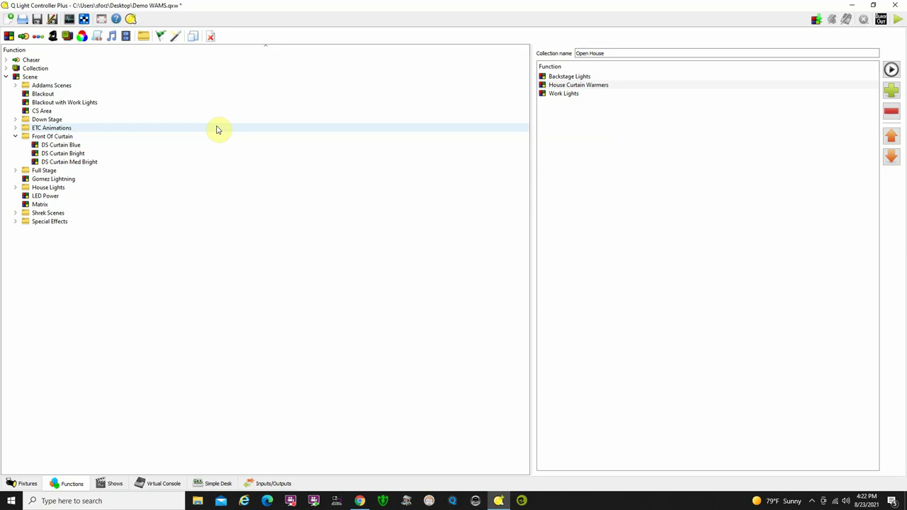
Review the Addams Show Cues chaser steps, then switch to the empty Shows timeline
click(6, 60)
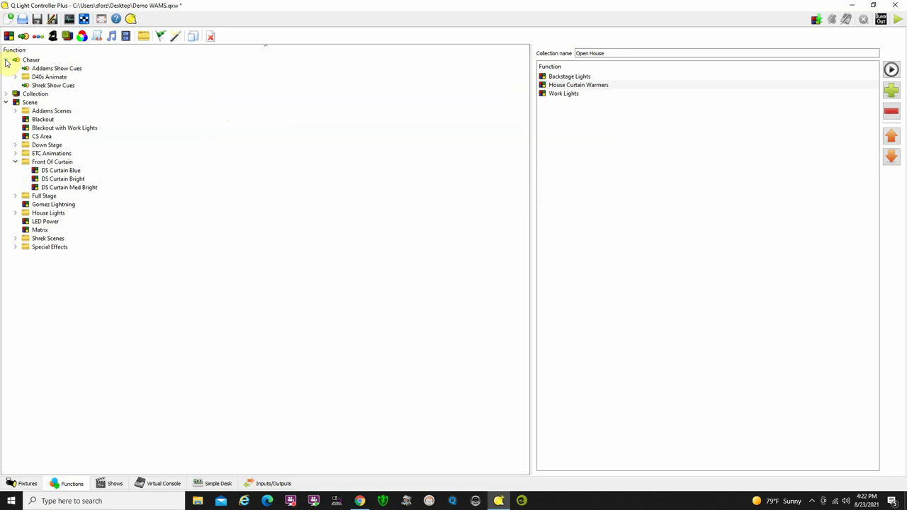
click(59, 69)
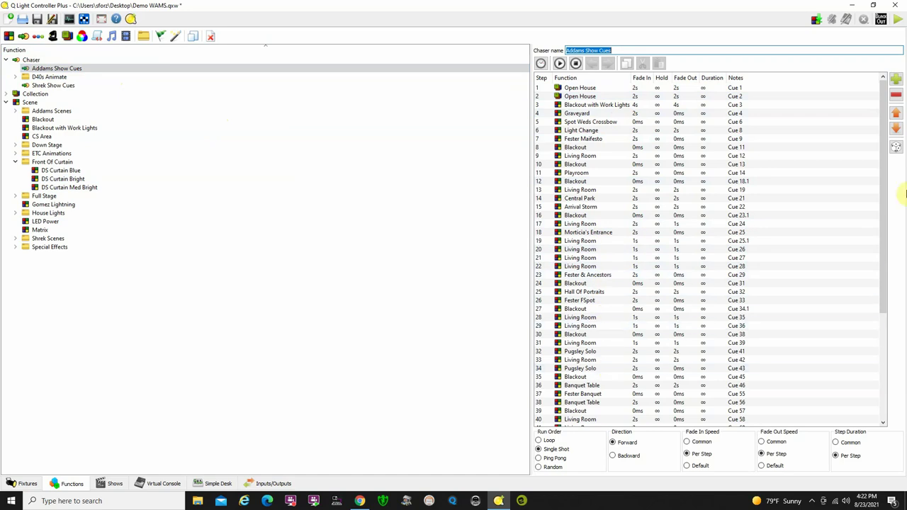
drag(885, 226, 887, 199)
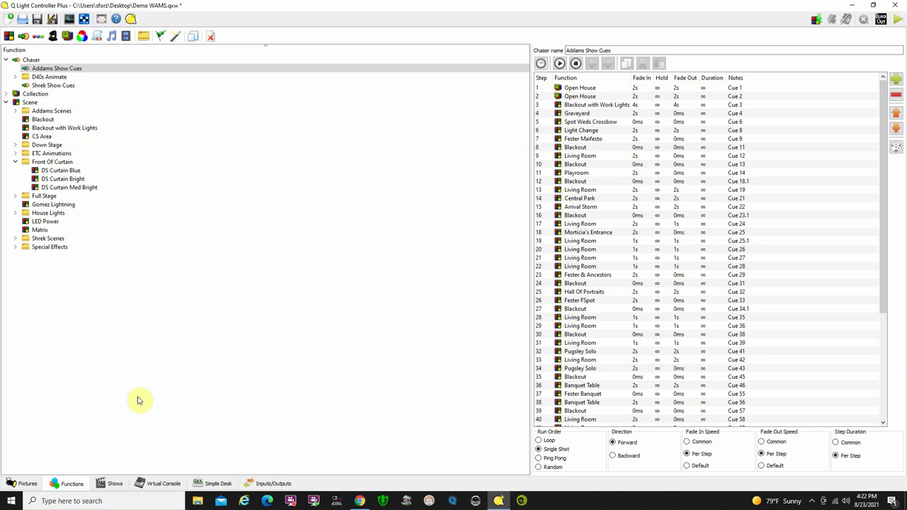
click(112, 484)
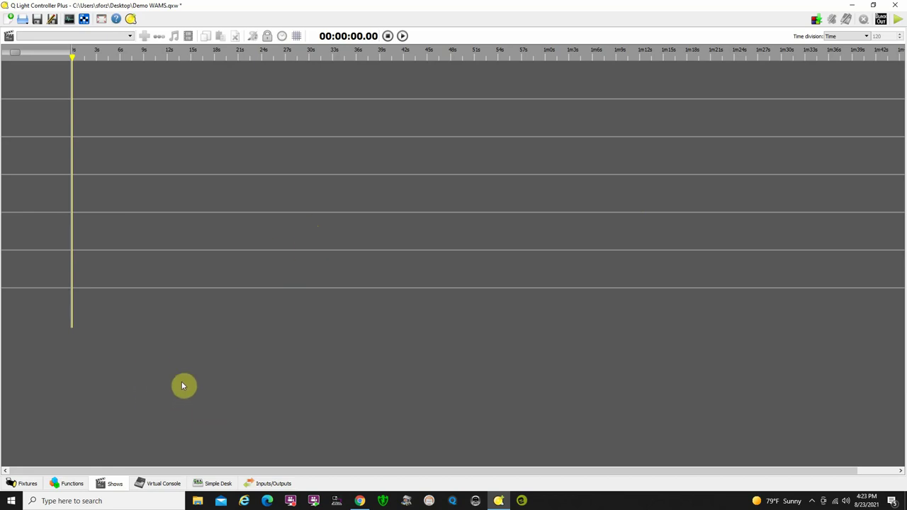
Switch to the Virtual Console and scroll up to the Spots, Pars, CYC and EvourLife LEDs headers
click(159, 483)
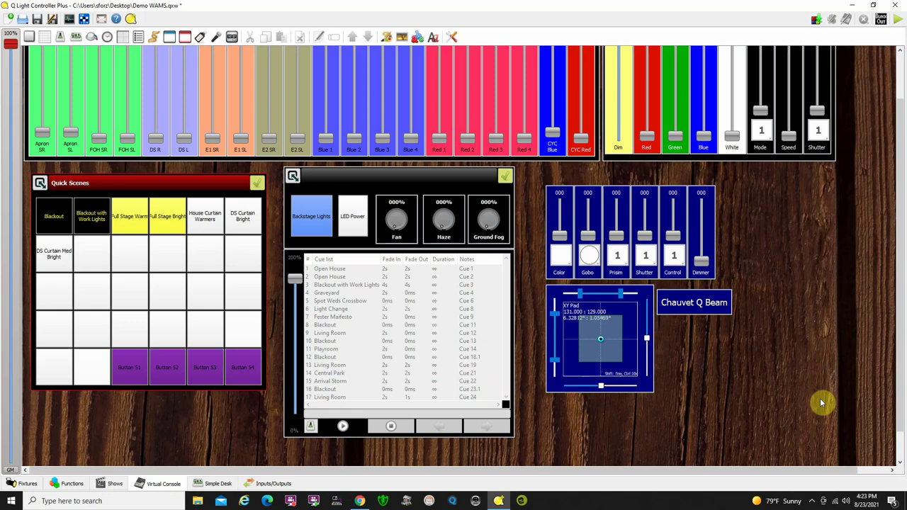
scroll(813, 308, up, 2)
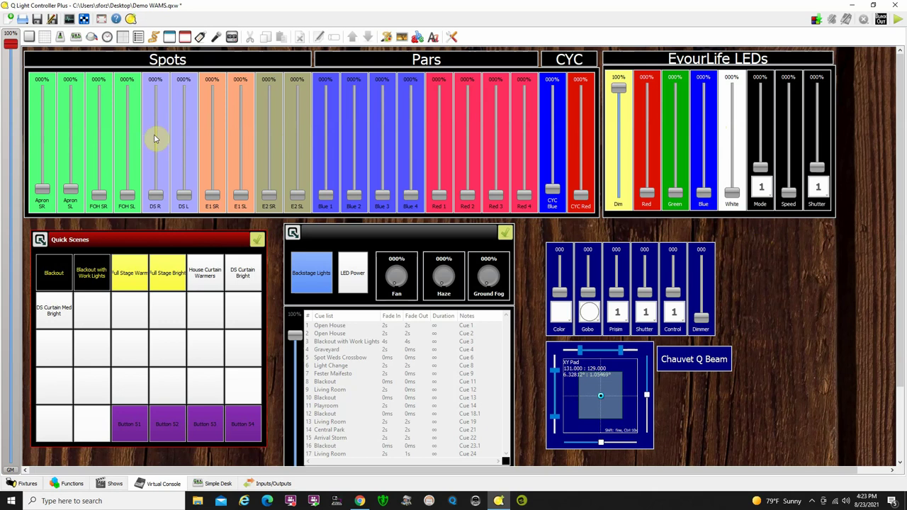
In operate mode, raise the Apron SR and Apron SL faders to 52%
click(898, 21)
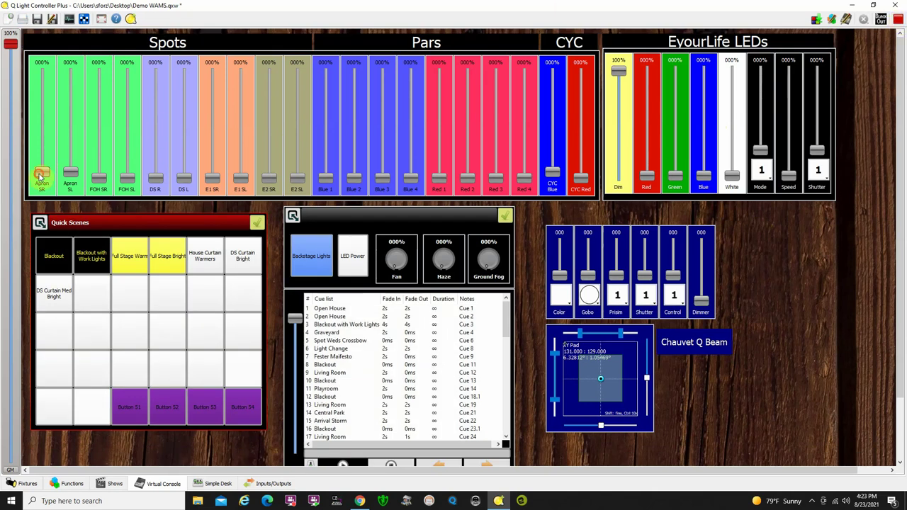
drag(44, 170, 48, 120)
drag(70, 172, 88, 119)
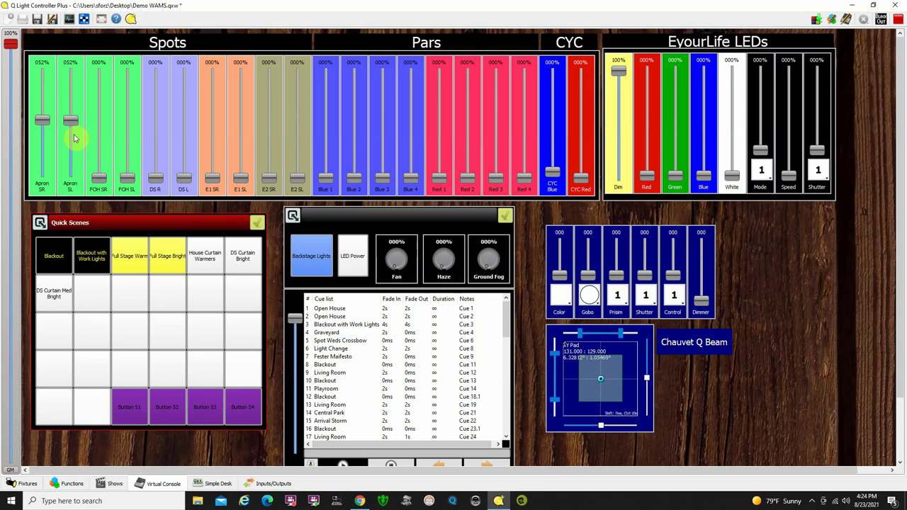
Cancel the Dump DMX values dialog and lower both Apron faders back to 0%
click(817, 20)
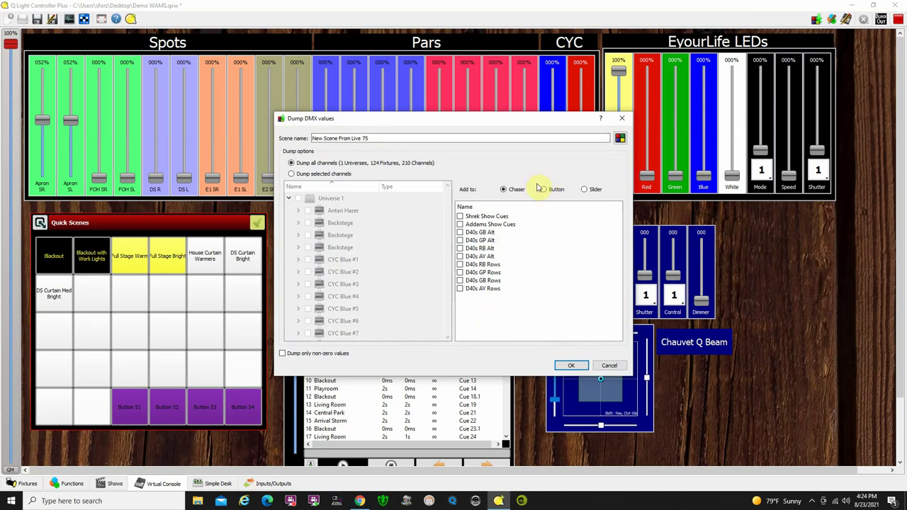
click(609, 366)
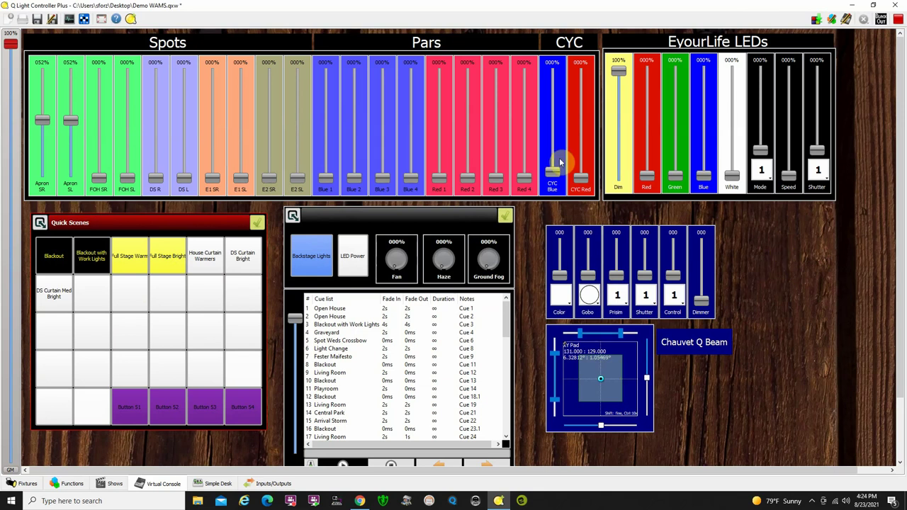
drag(68, 122, 43, 174)
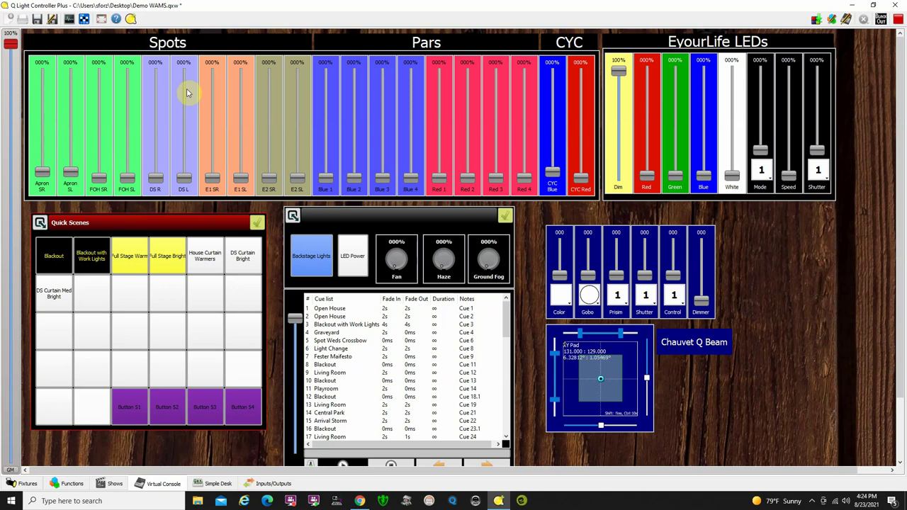
Open the Fixture Monitor in DMX view, test Apron SR at about 58%, then return to 2D
click(69, 20)
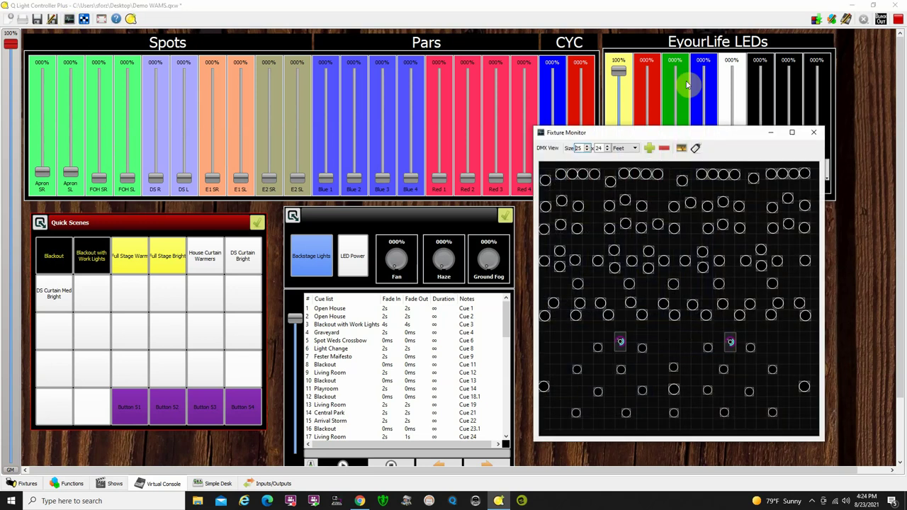
click(545, 148)
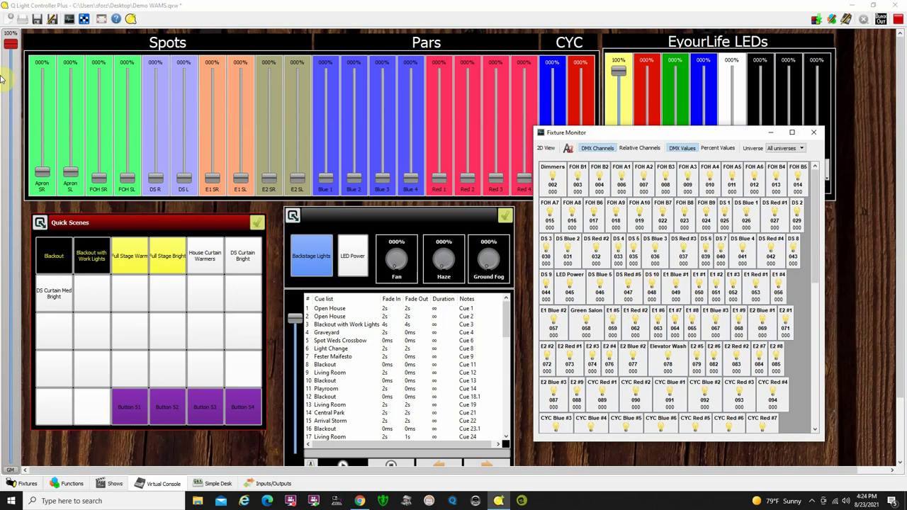
click(41, 172)
drag(41, 172, 72, 116)
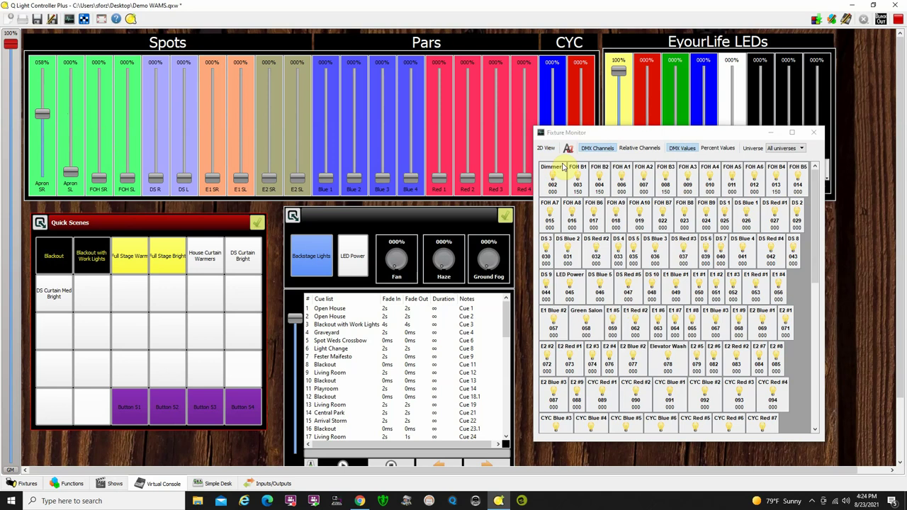
drag(44, 113, 41, 170)
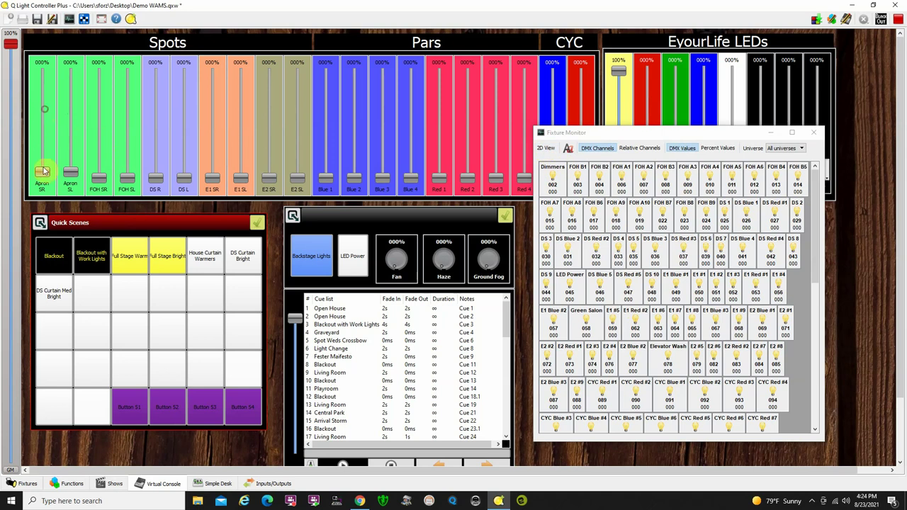
click(547, 148)
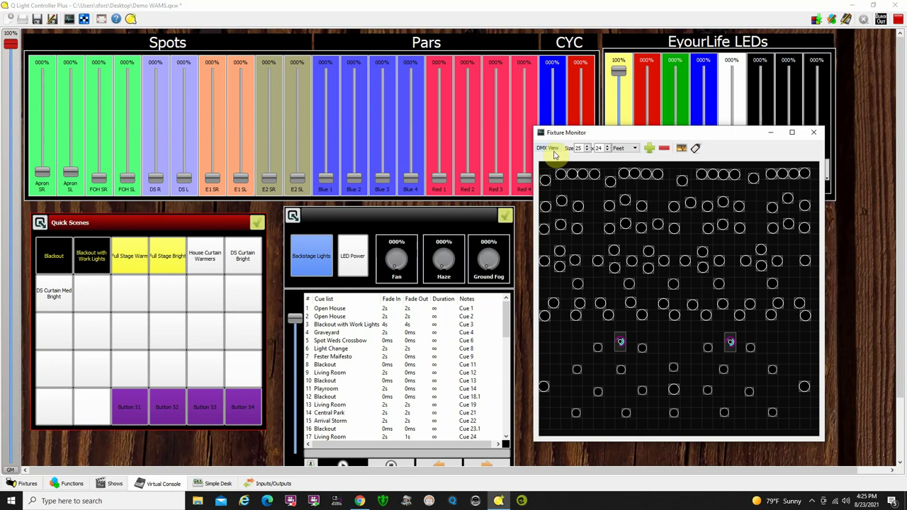
Raise Apron SR (63%), Apron SL (62%), Blue 1 and Blue 2 while watching the monitor, then zero them
drag(711, 138, 719, 155)
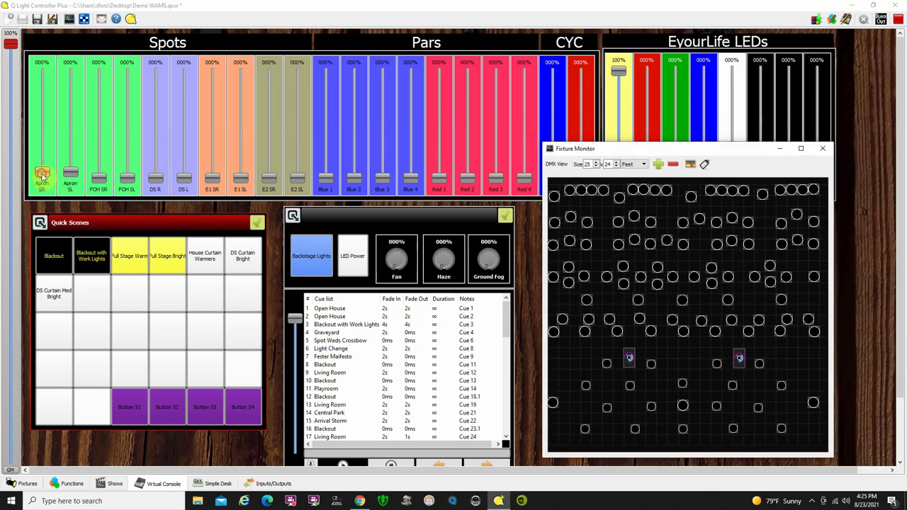
drag(41, 174, 41, 109)
drag(70, 172, 76, 113)
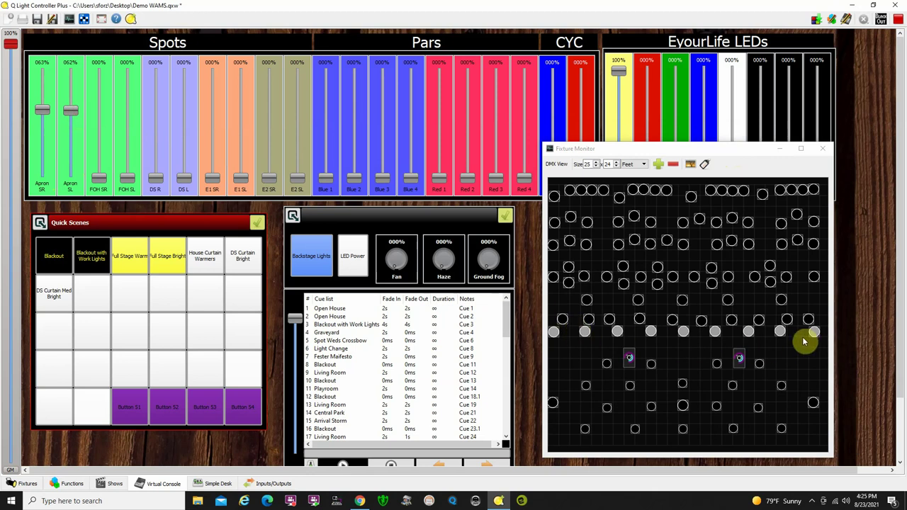
drag(326, 176, 326, 101)
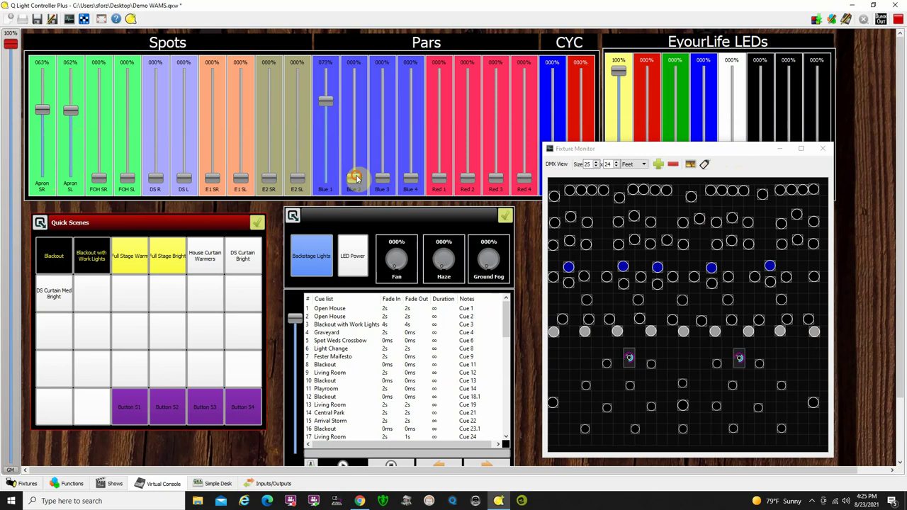
drag(355, 178, 352, 203)
drag(326, 100, 320, 207)
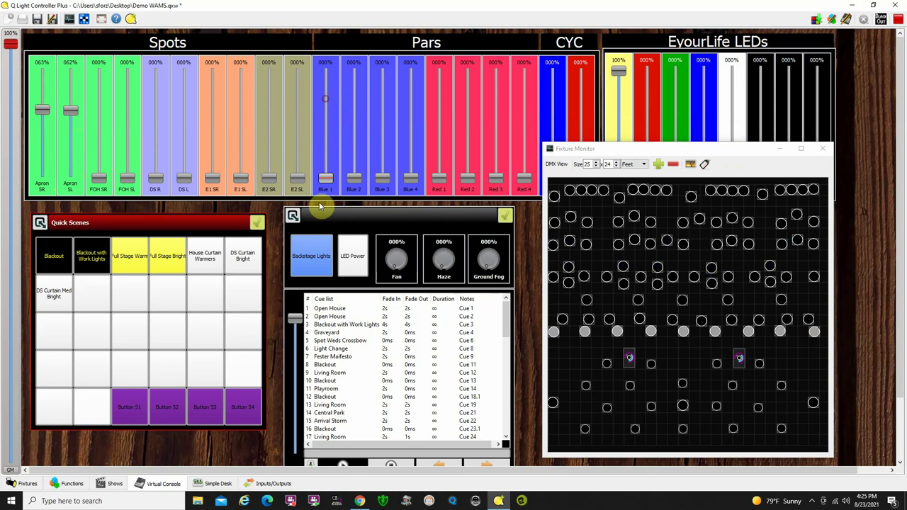
drag(71, 111, 70, 200)
drag(43, 110, 44, 202)
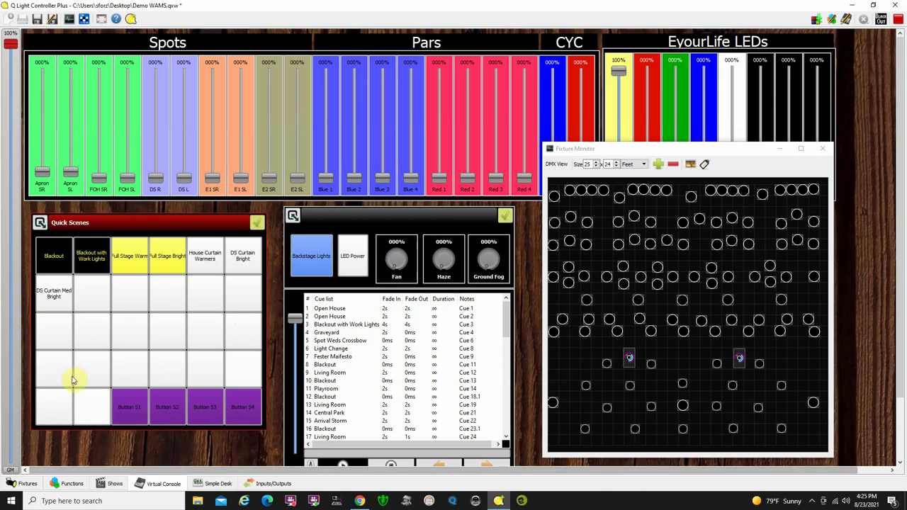
Play Full Stage Warm, Full Stage Bright, House Curtain Warmers and DS Curtain Bright quick scenes in turn, then release
click(137, 268)
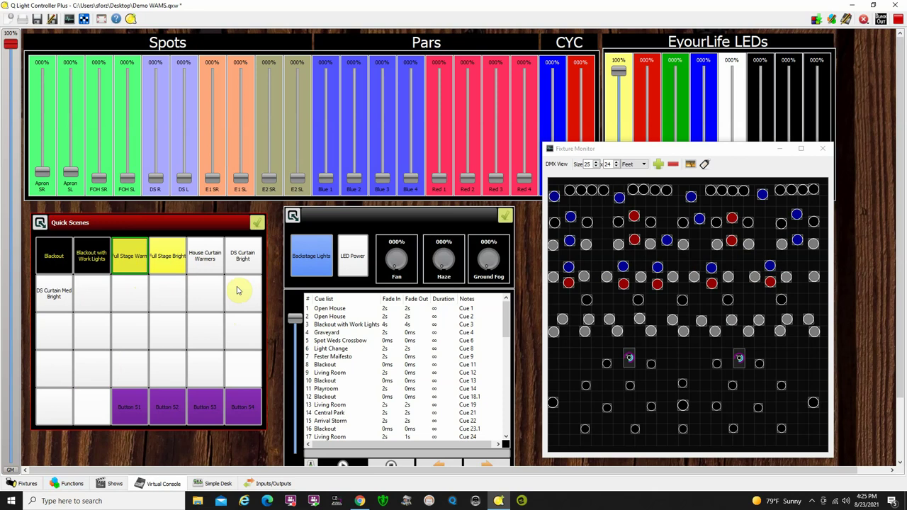
click(166, 268)
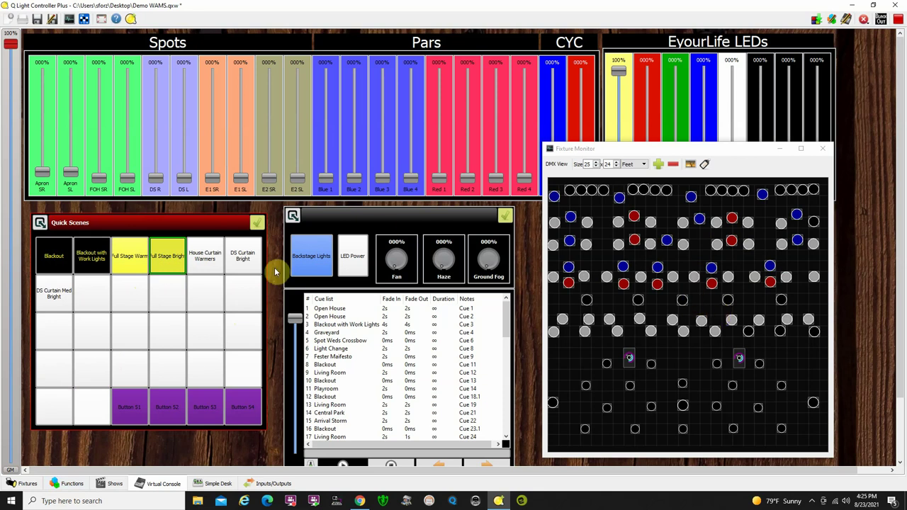
click(207, 266)
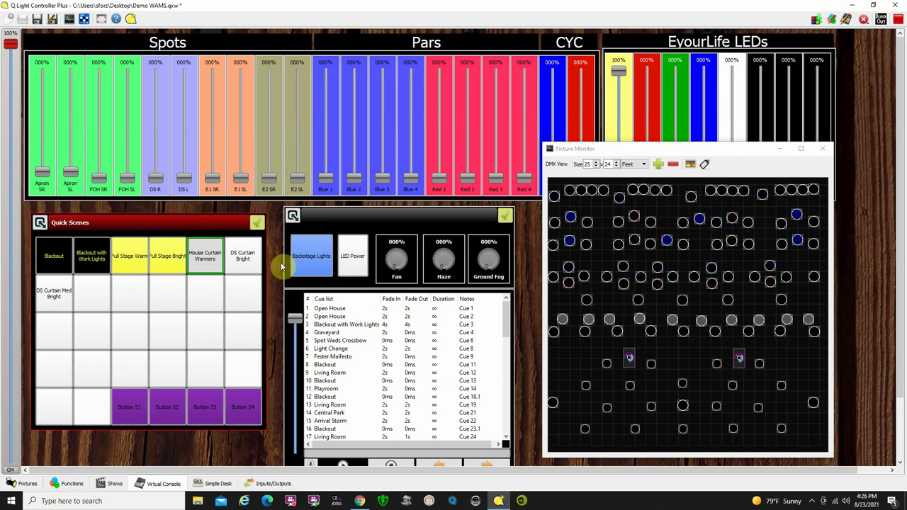
click(243, 261)
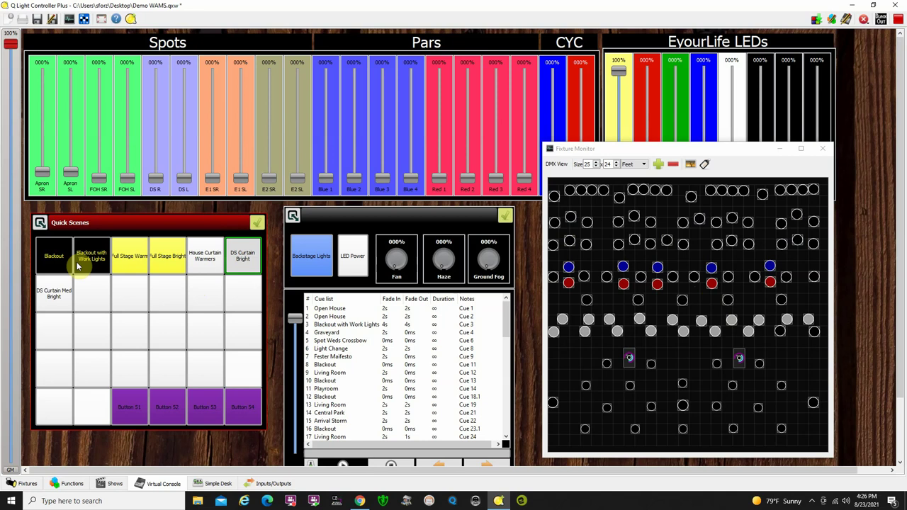
click(247, 267)
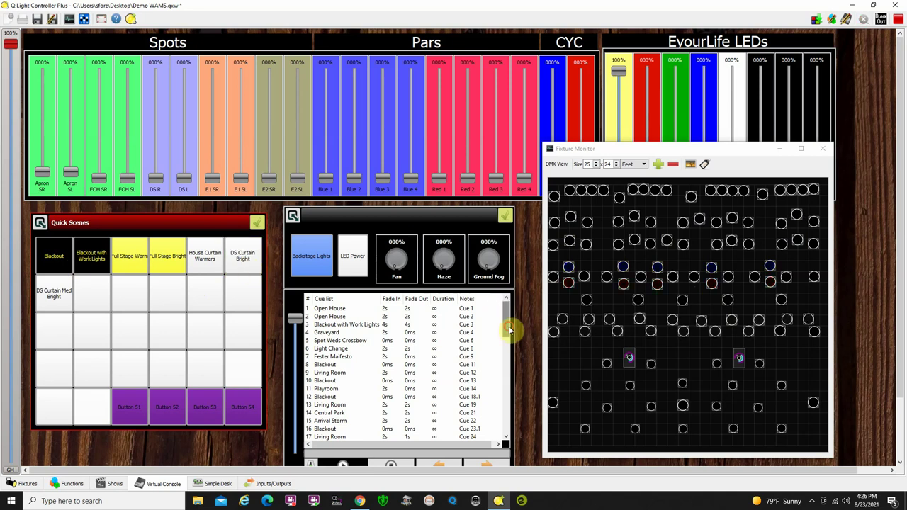
Play the cue list, advance from cue 1 to cue 5 Spot Weds Crossbow, and close the Fixture Monitor
scroll(900, 222, down, 1)
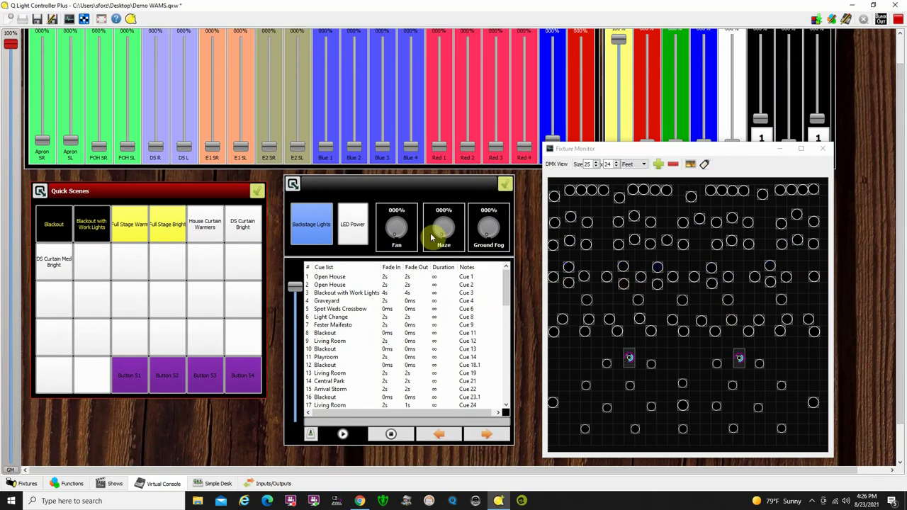
click(343, 435)
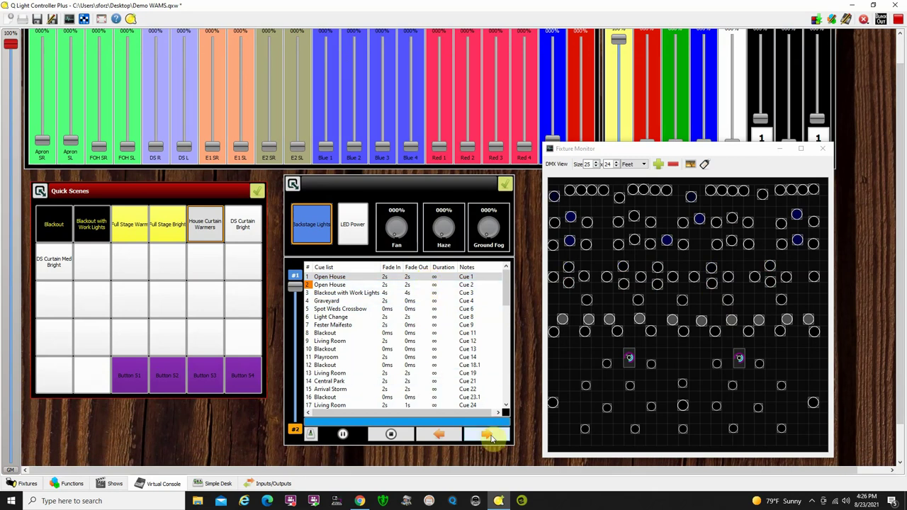
click(491, 438)
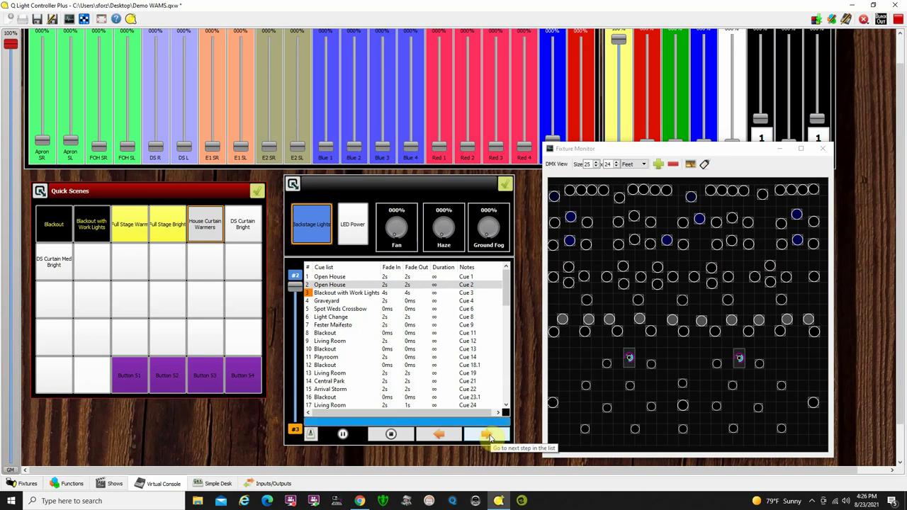
click(491, 437)
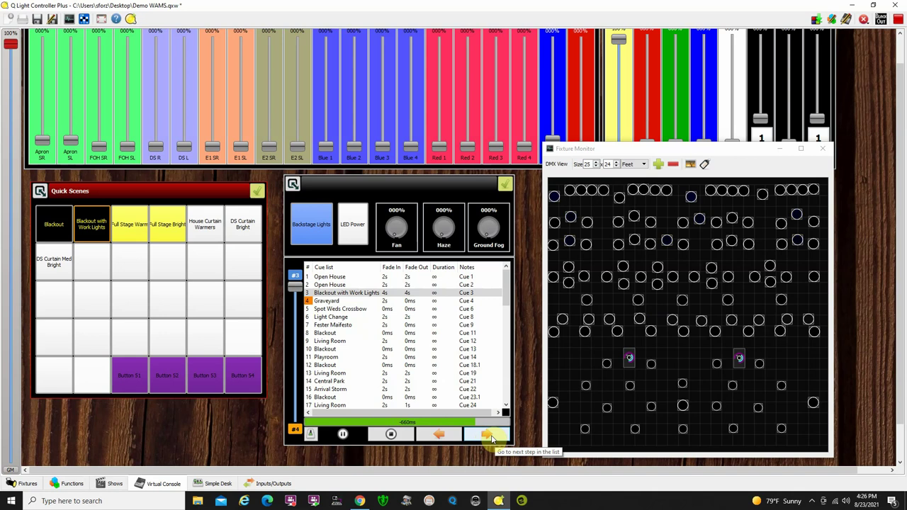
click(488, 437)
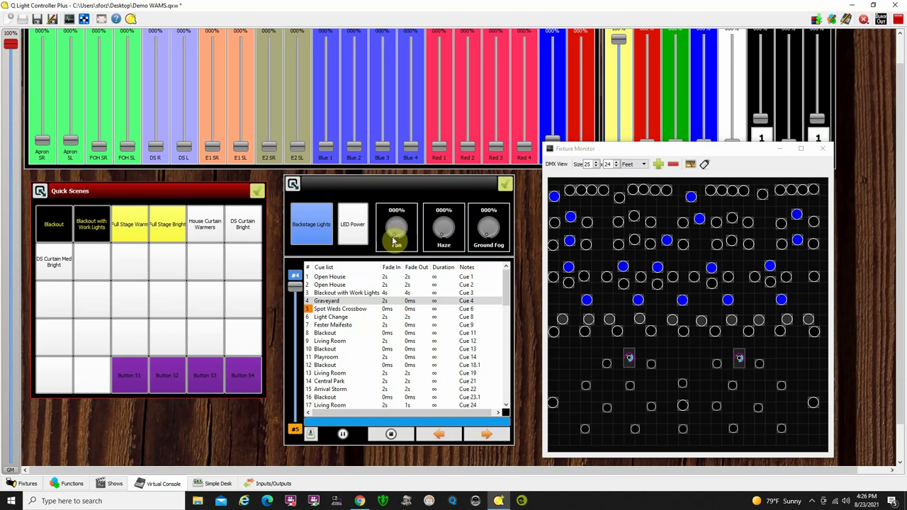
click(487, 434)
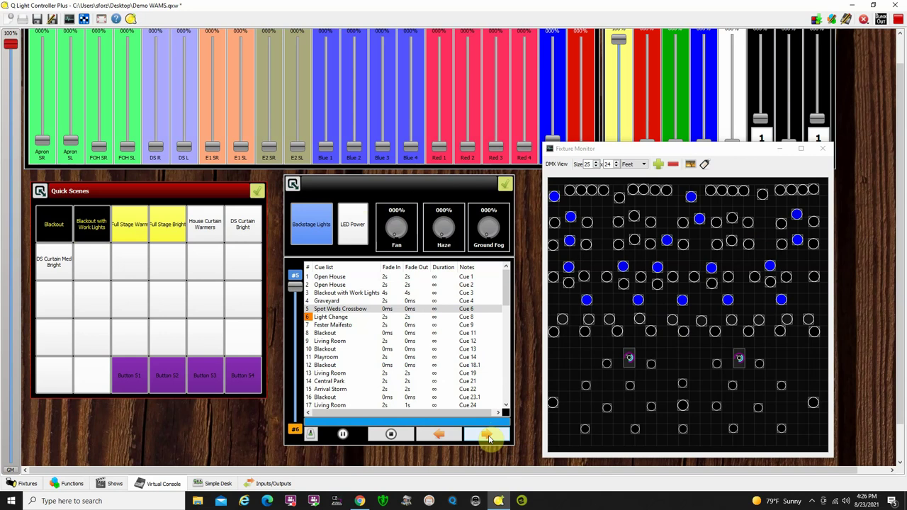
click(823, 149)
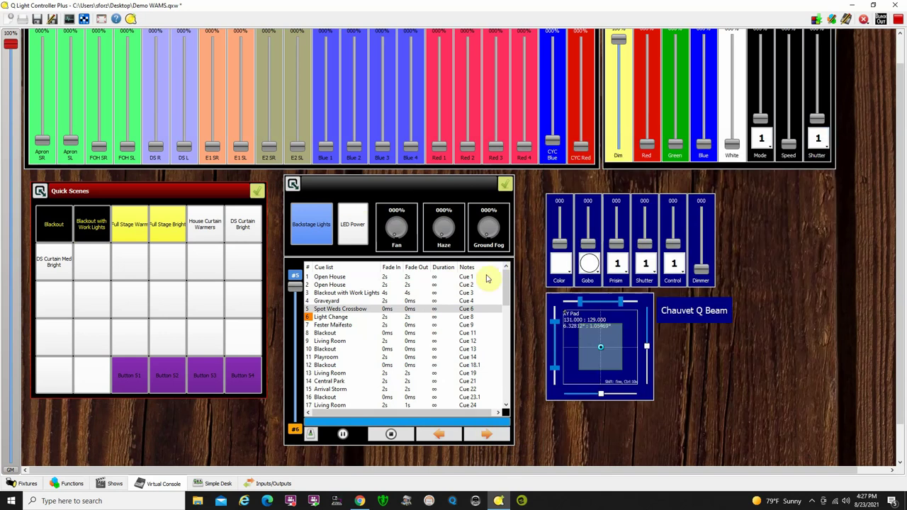
Stop the cue list playback and put the Virtual Console into design mode
click(392, 434)
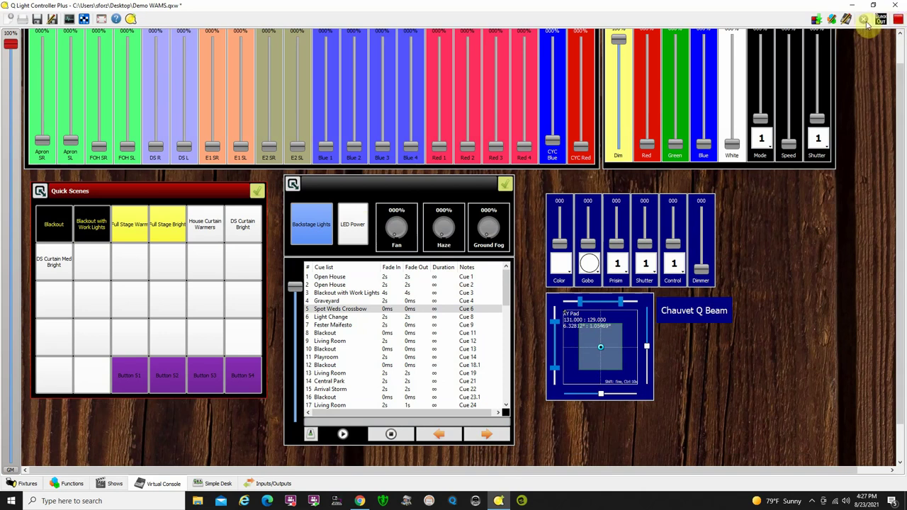
click(898, 21)
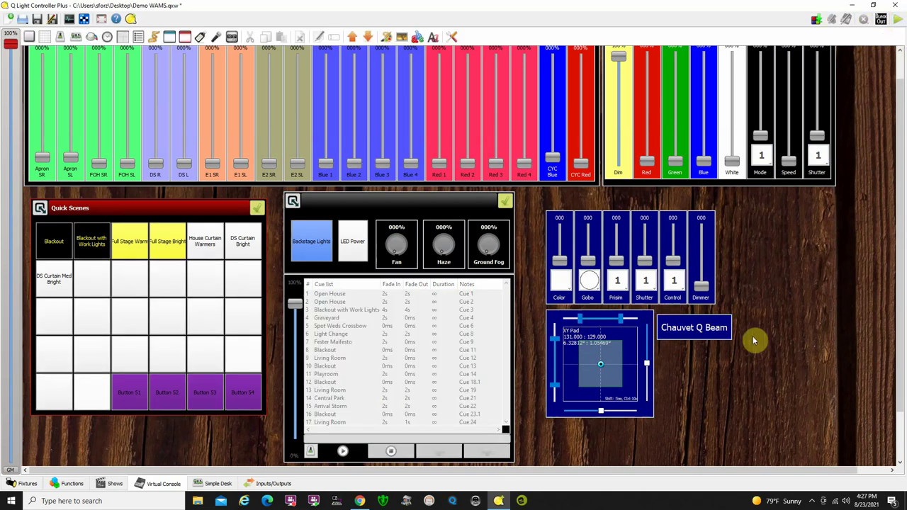
scroll(813, 273, up, 2)
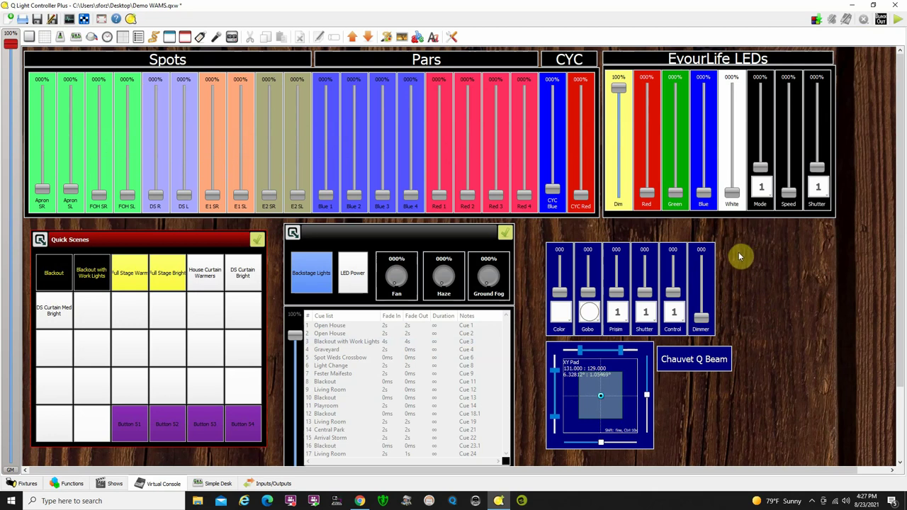
Open the Simple Desk, toggle between DMX channels 1-44 and fixture grouping, and scroll the faders right
click(218, 485)
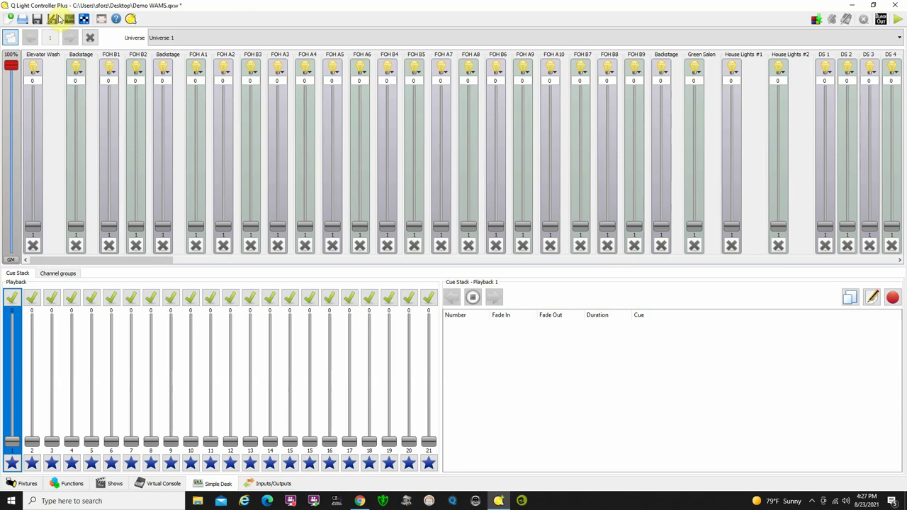
click(12, 36)
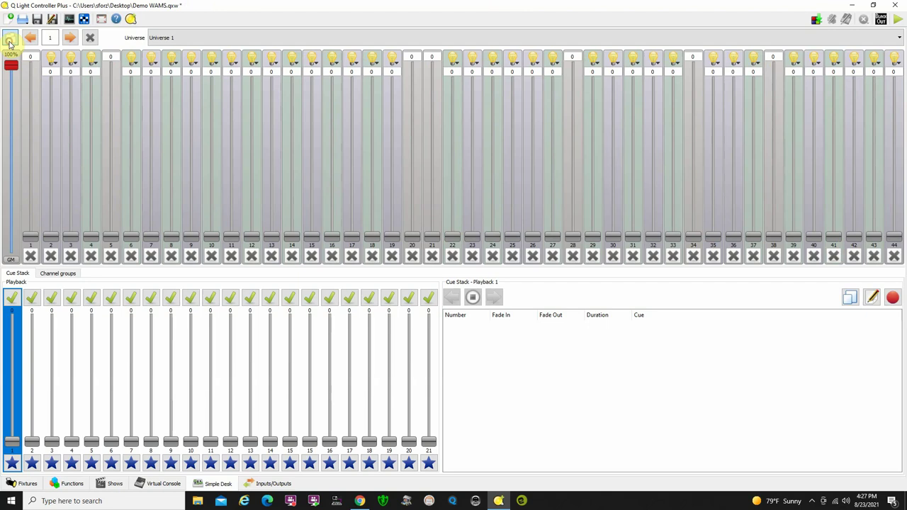
click(10, 39)
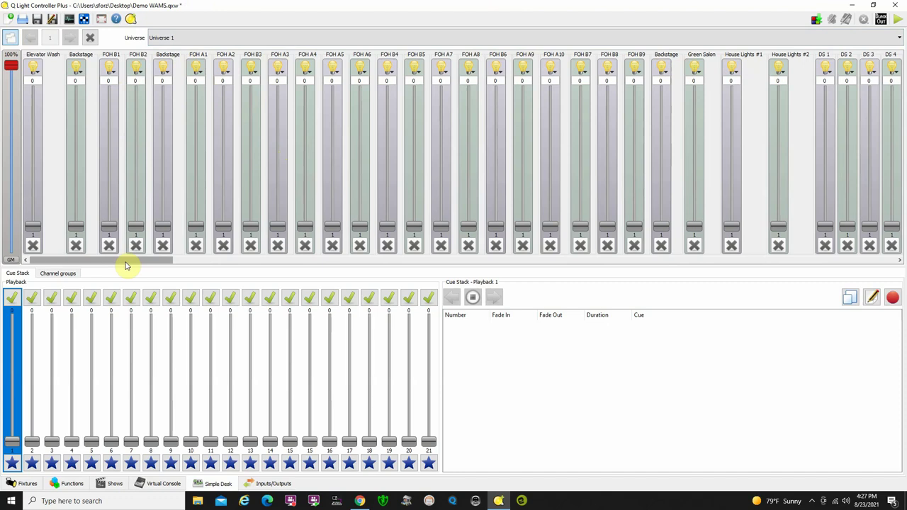
drag(126, 259, 721, 263)
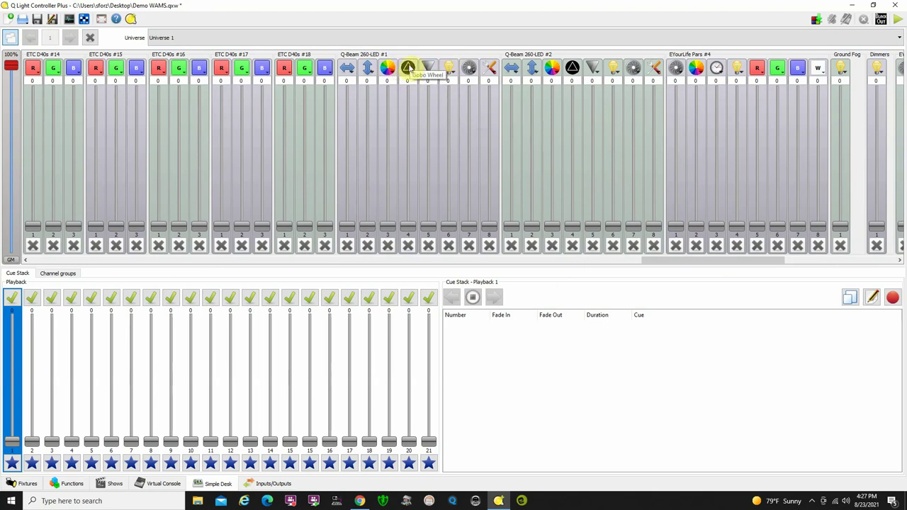
click(408, 68)
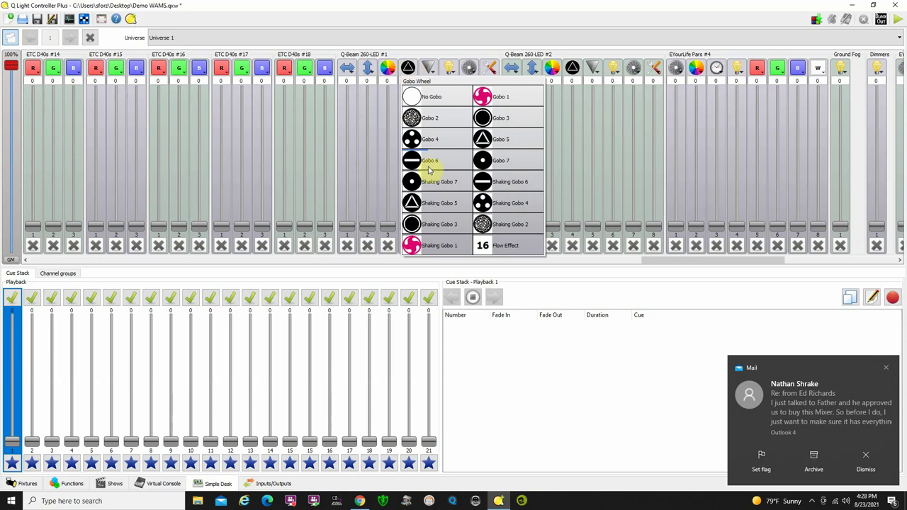
click(508, 152)
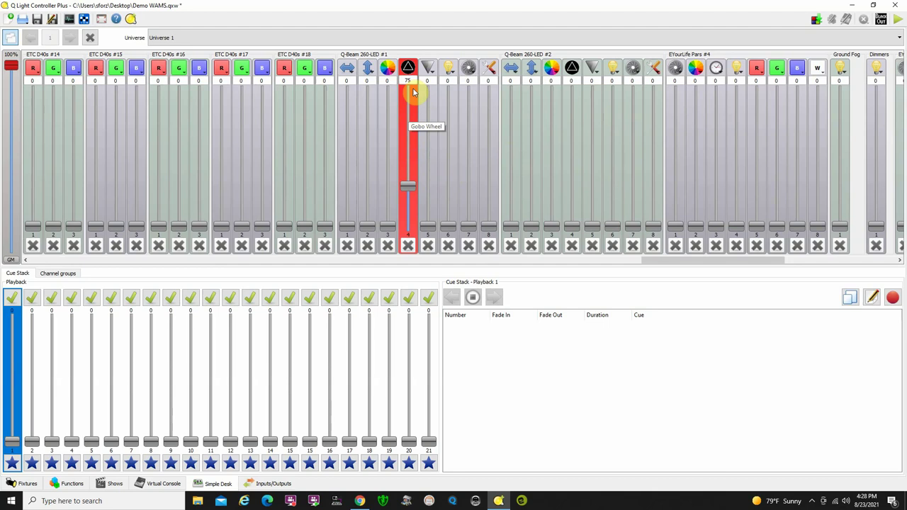
click(388, 68)
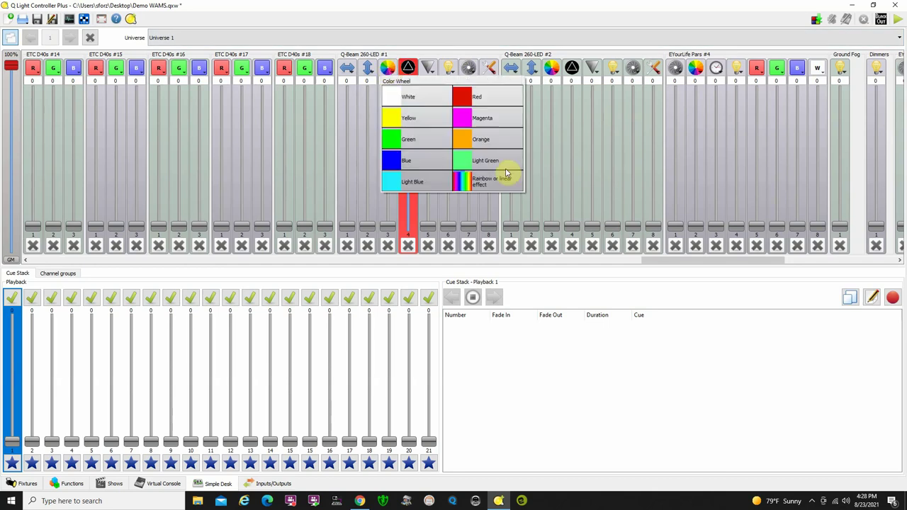
click(500, 137)
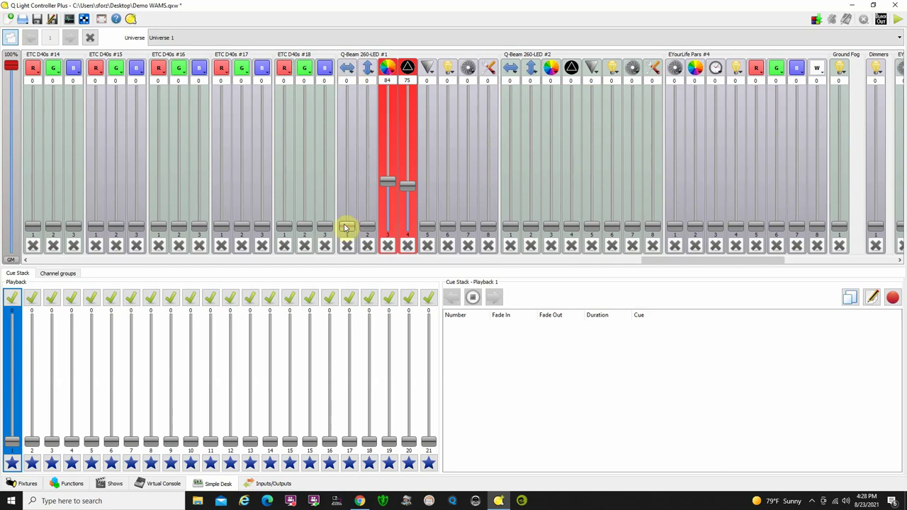
drag(346, 227, 366, 227)
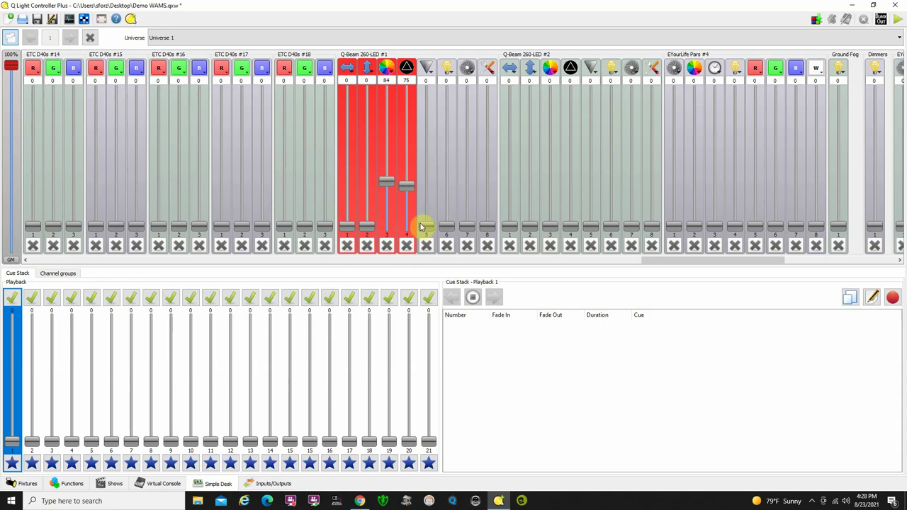
drag(409, 190, 387, 241)
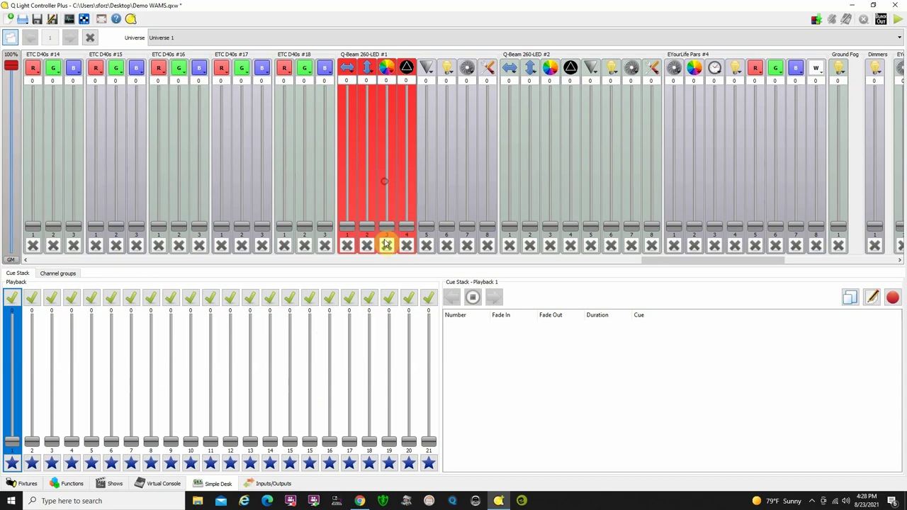
click(89, 37)
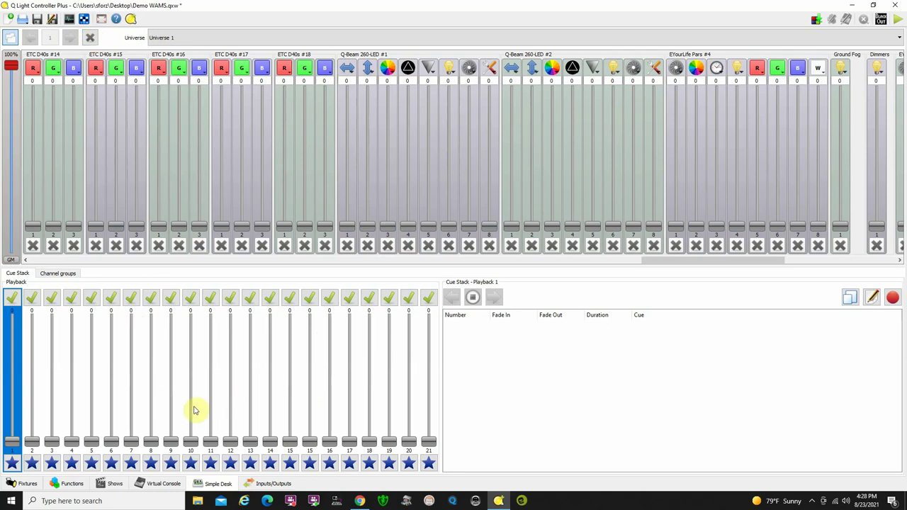
Back in the operating Virtual Console, set the Chauvet Q Beam colour to Orange and the triangle gobo
click(160, 485)
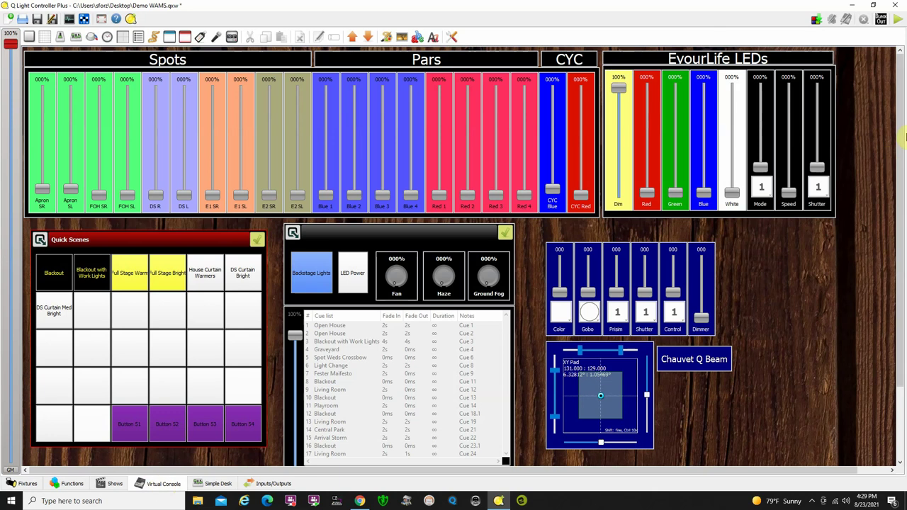
scroll(900, 212, down, 3)
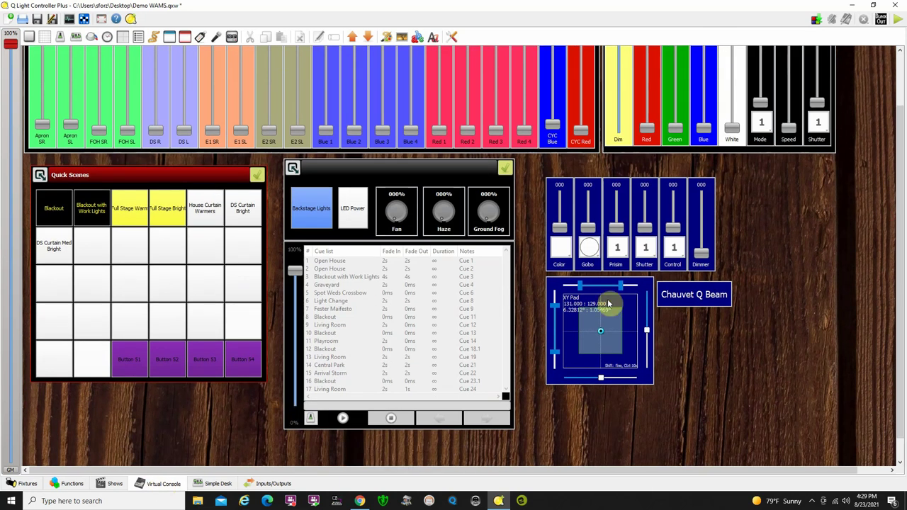
click(899, 21)
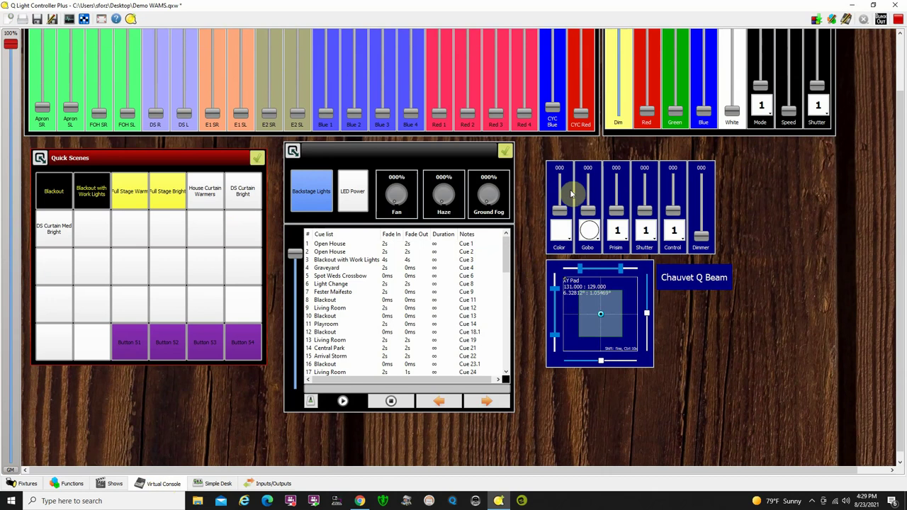
click(567, 236)
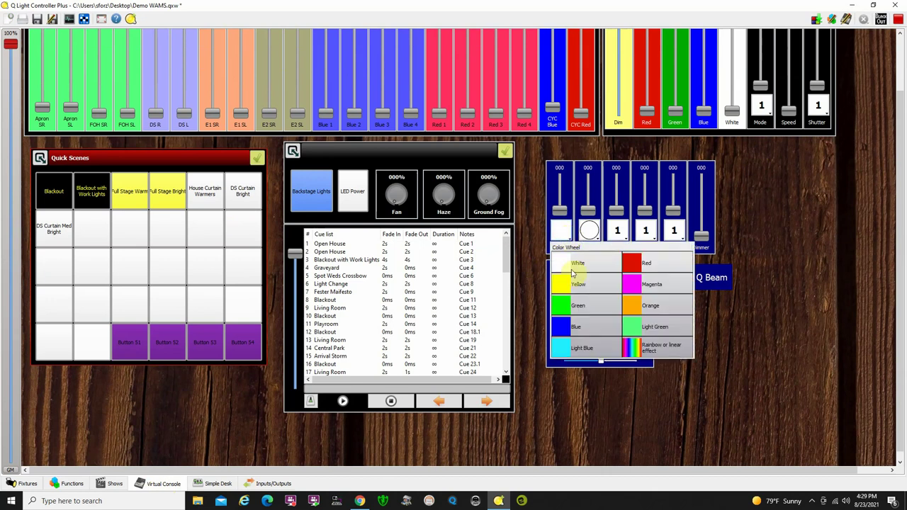
click(667, 306)
click(591, 236)
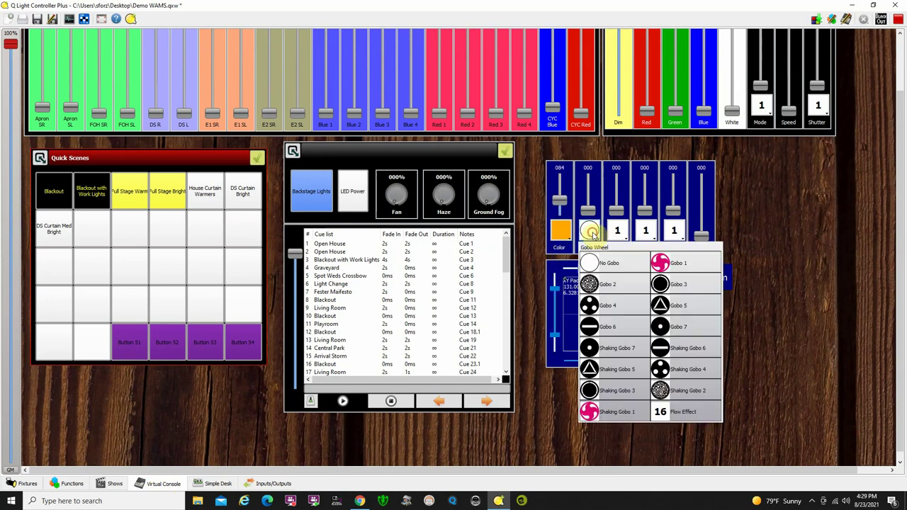
click(690, 305)
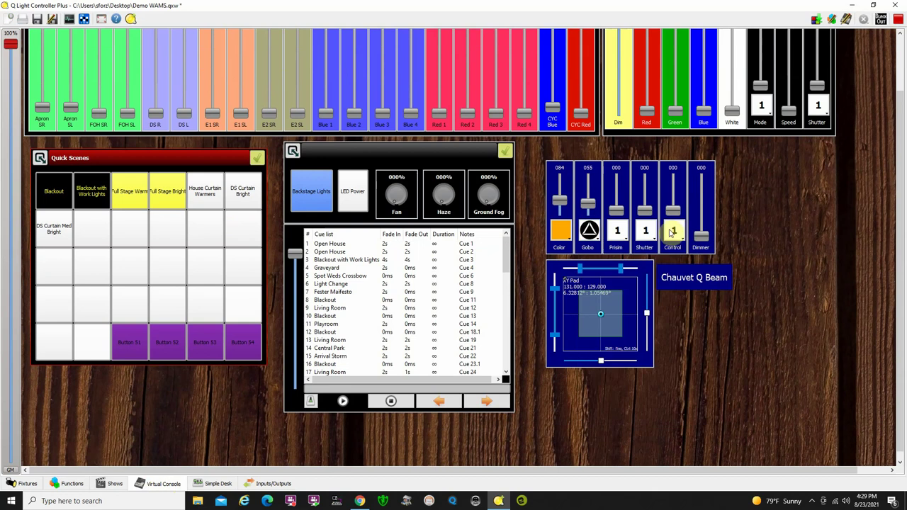
Browse the Q Beam's prism and shutter/strobe presets unchanged, then display the Control channel presets
click(618, 233)
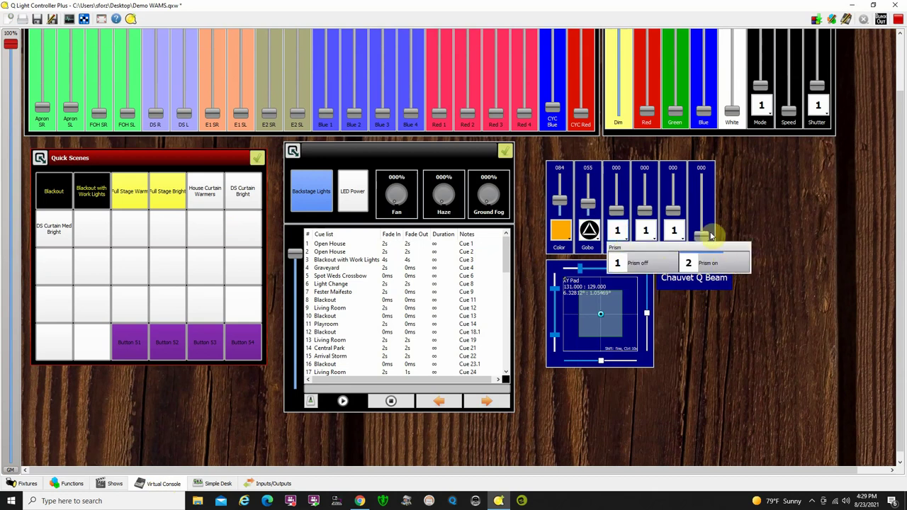
click(751, 211)
click(648, 233)
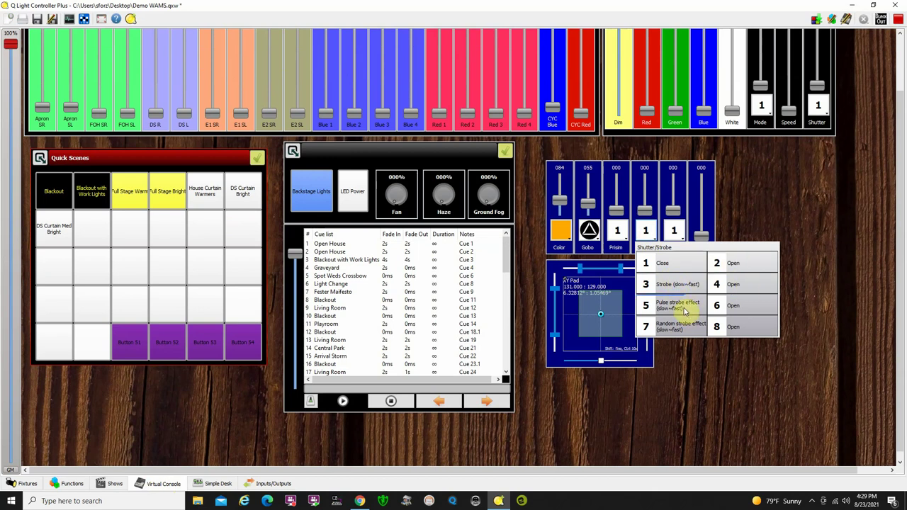
click(764, 232)
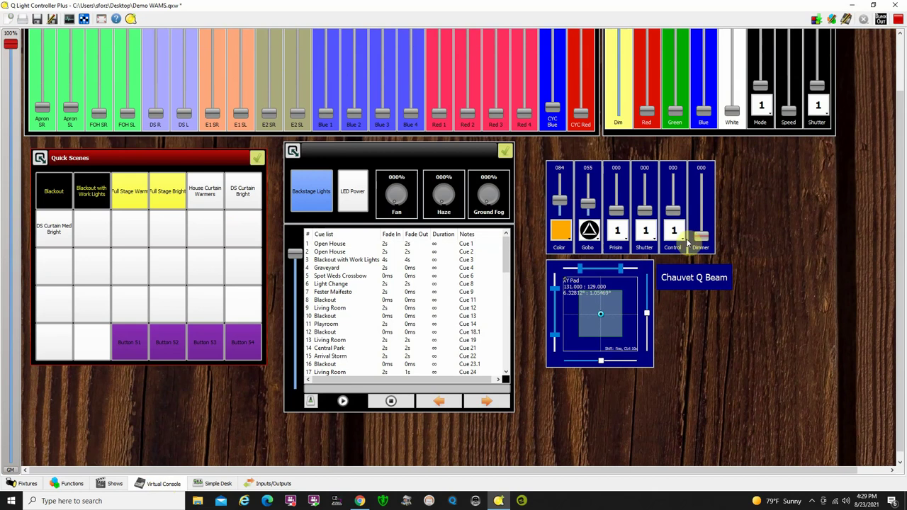
click(680, 231)
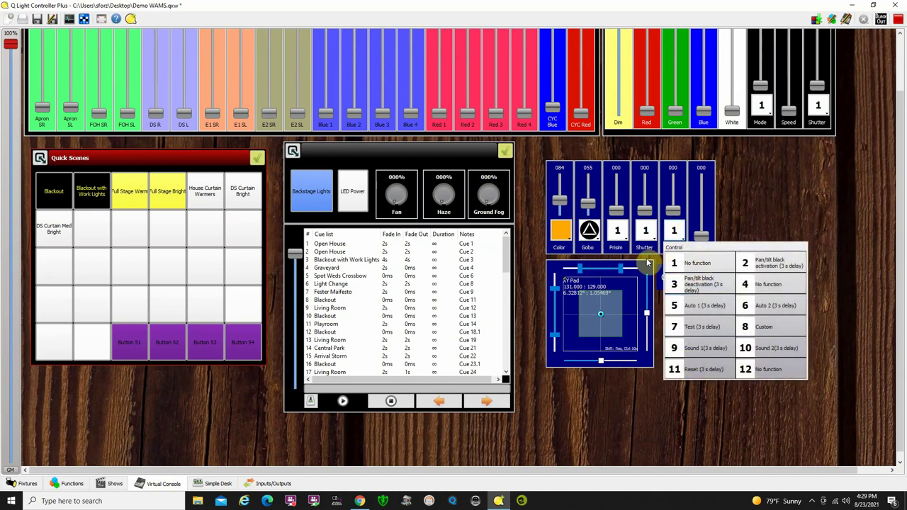
Raise the Chauvet Q Beam dimmer to 255 and move its XY Pad, ending near centre at 129:131
click(735, 206)
drag(705, 239, 705, 187)
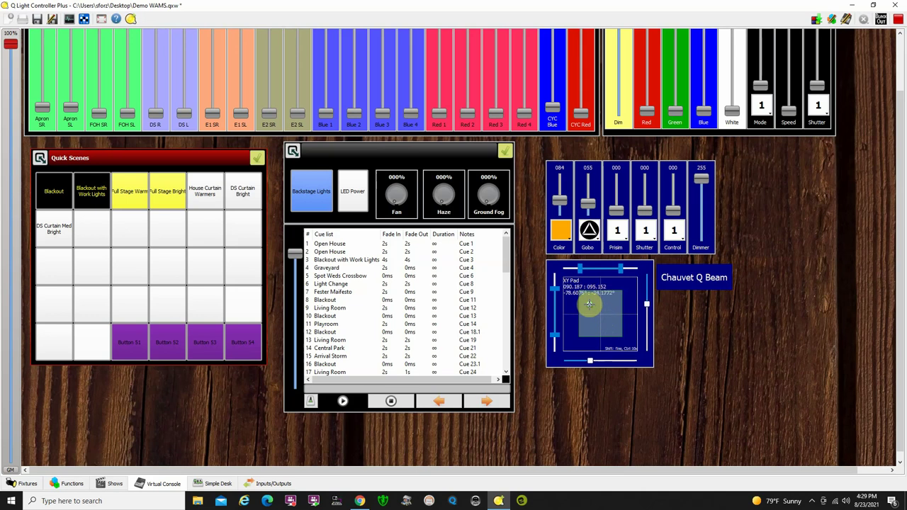
drag(589, 304, 648, 306)
click(647, 315)
mouse_move(600, 362)
mouse_down()
mouse_move(614, 362)
mouse_move(602, 363)
mouse_up()
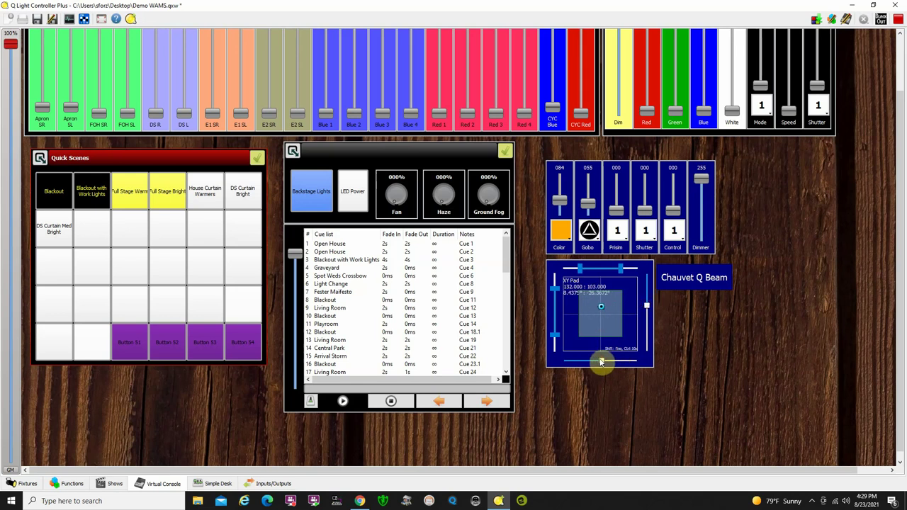
drag(601, 307, 588, 326)
click(591, 364)
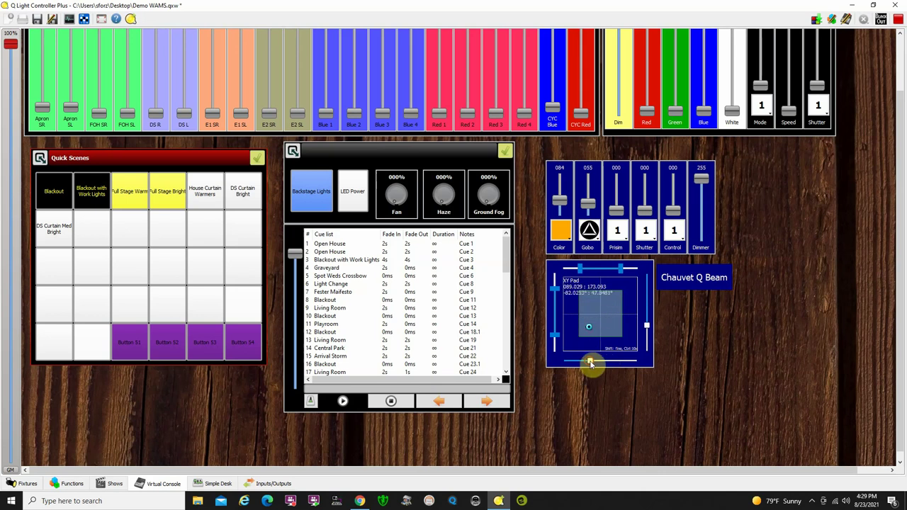
drag(591, 364, 592, 363)
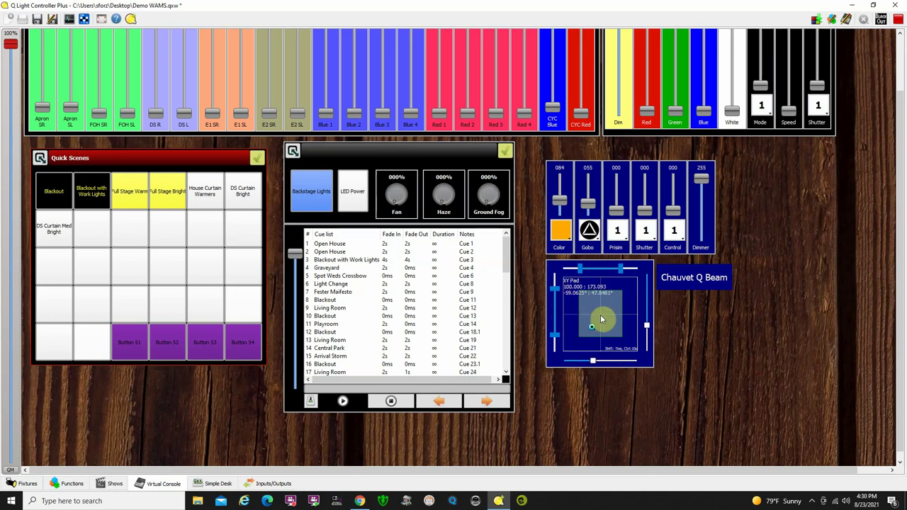
mouse_move(605, 329)
mouse_down()
mouse_move(595, 318)
mouse_move(593, 330)
mouse_move(596, 309)
mouse_move(575, 288)
mouse_move(560, 281)
mouse_move(561, 291)
mouse_move(557, 270)
mouse_move(555, 366)
mouse_move(571, 289)
mouse_move(557, 278)
mouse_move(554, 298)
mouse_move(553, 283)
mouse_move(566, 345)
mouse_move(559, 347)
mouse_move(550, 284)
mouse_move(557, 298)
mouse_move(582, 300)
mouse_move(603, 322)
mouse_move(624, 287)
mouse_move(579, 286)
mouse_move(571, 327)
mouse_move(619, 344)
mouse_move(631, 326)
mouse_move(600, 314)
mouse_up()
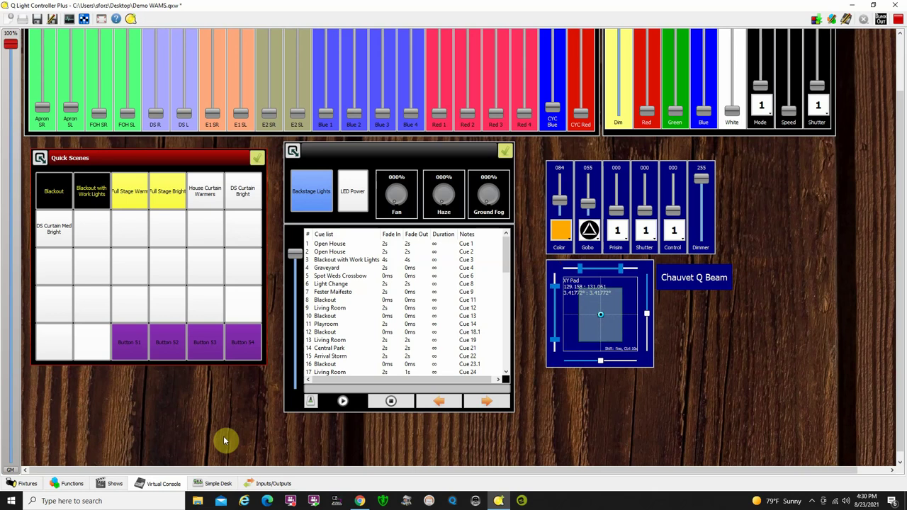
Switch to design mode and open Generic 100.qxw from the Desktop without saving Demo WAMS
click(902, 46)
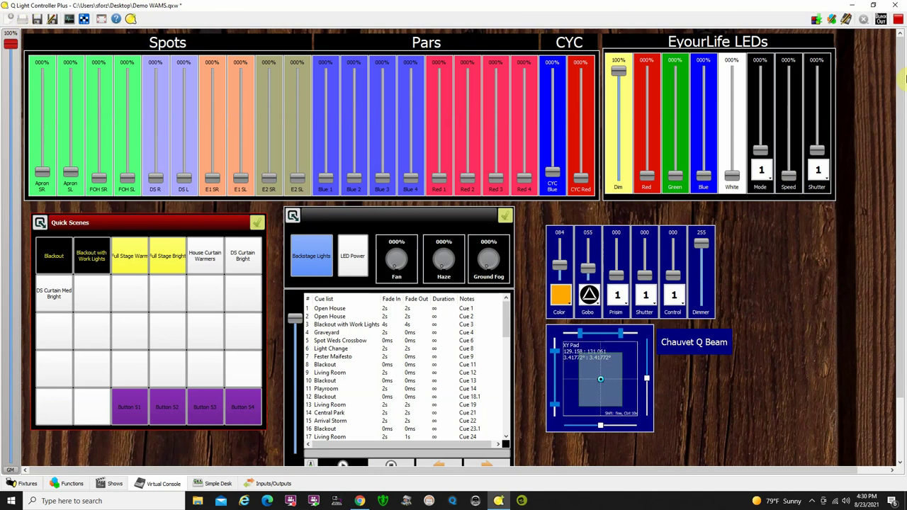
click(897, 20)
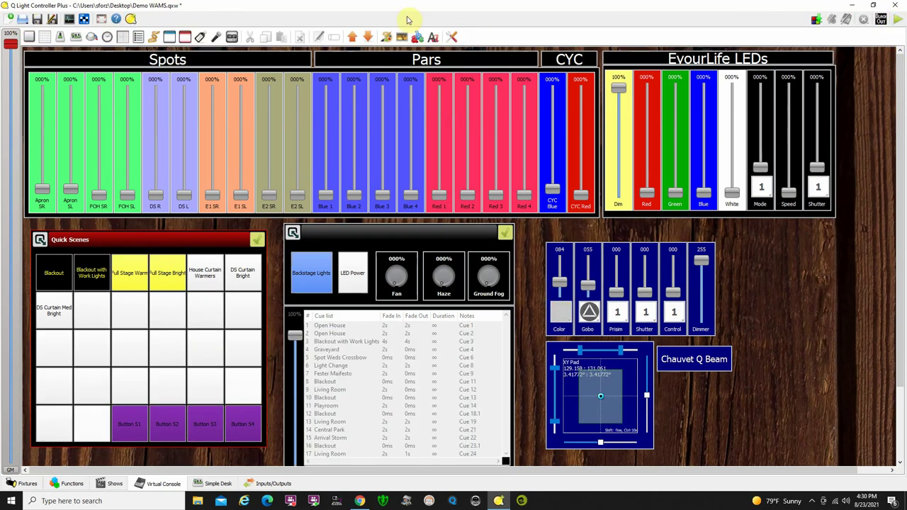
click(21, 19)
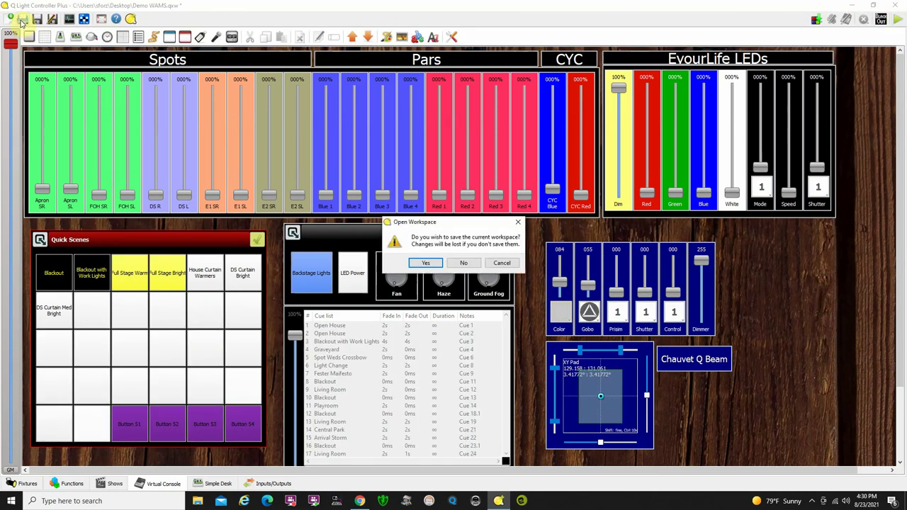
click(465, 265)
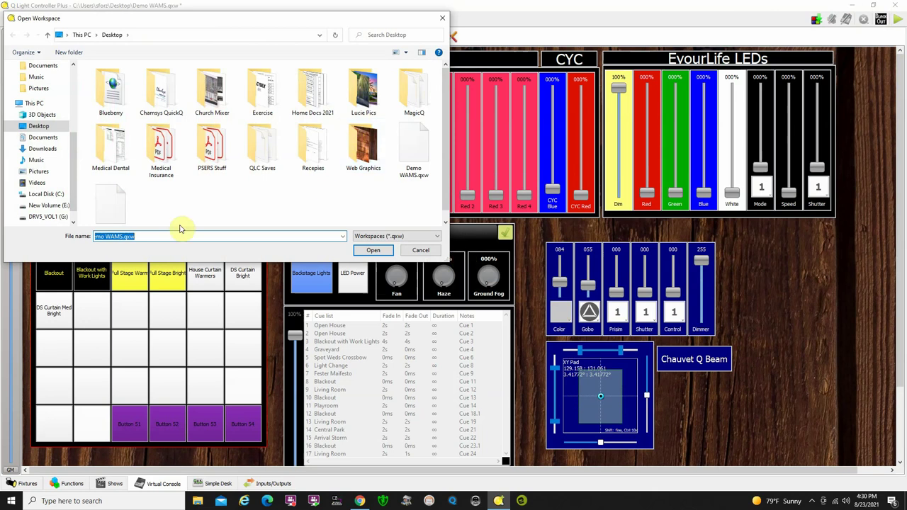
click(108, 206)
click(382, 250)
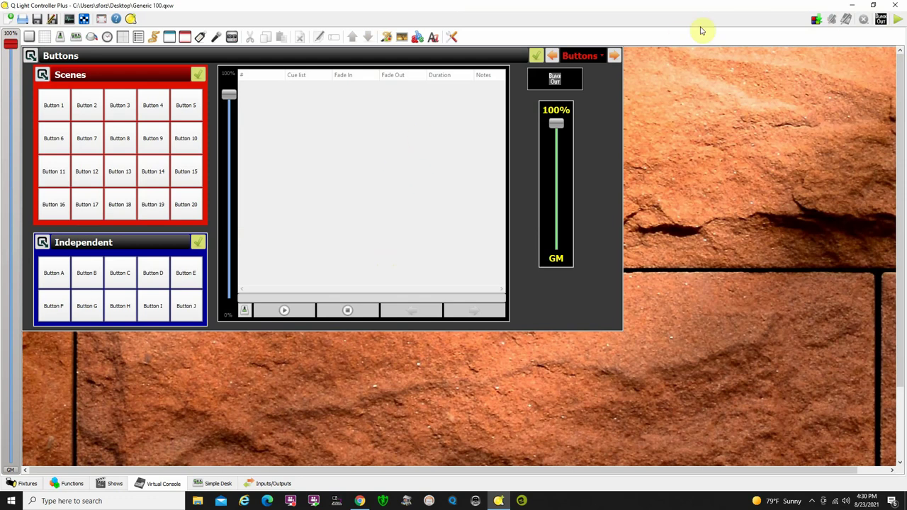
On the Channels 1-50 page in operate mode, raise channels 11–14 (11 at 73%, 12 at 67%)
click(554, 57)
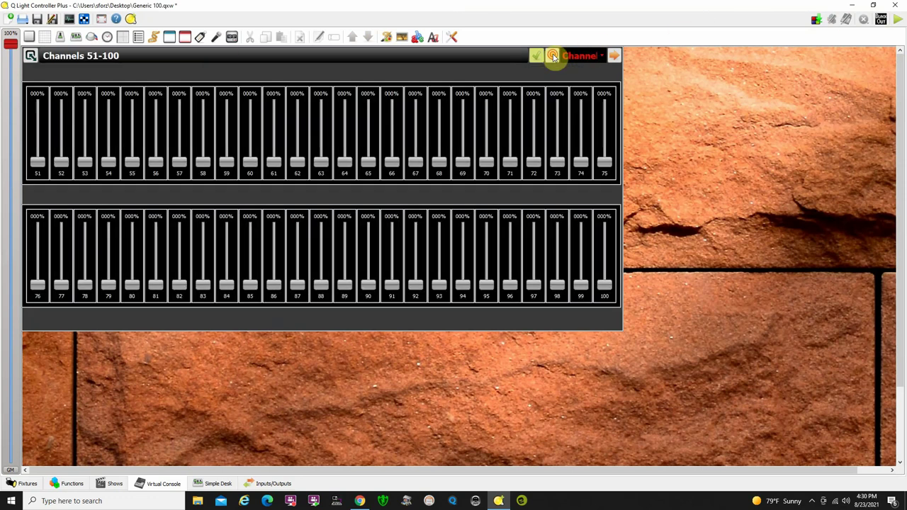
click(551, 55)
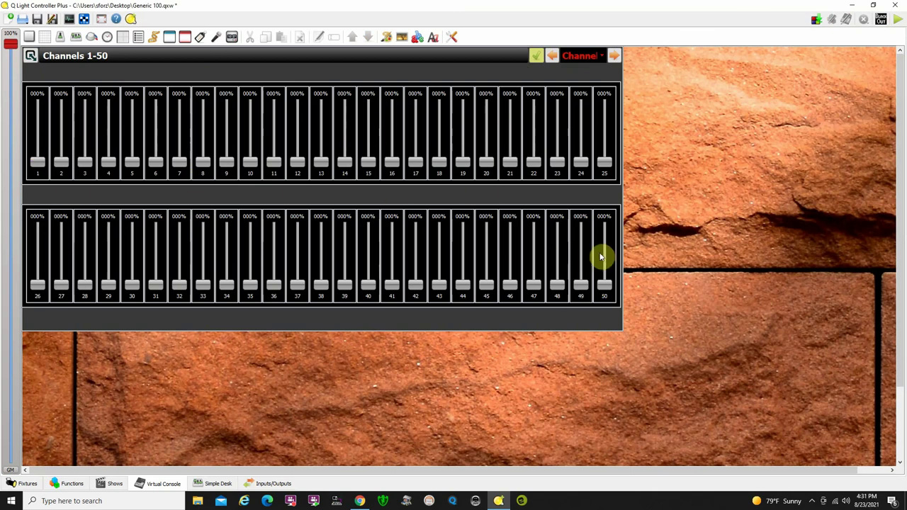
click(275, 162)
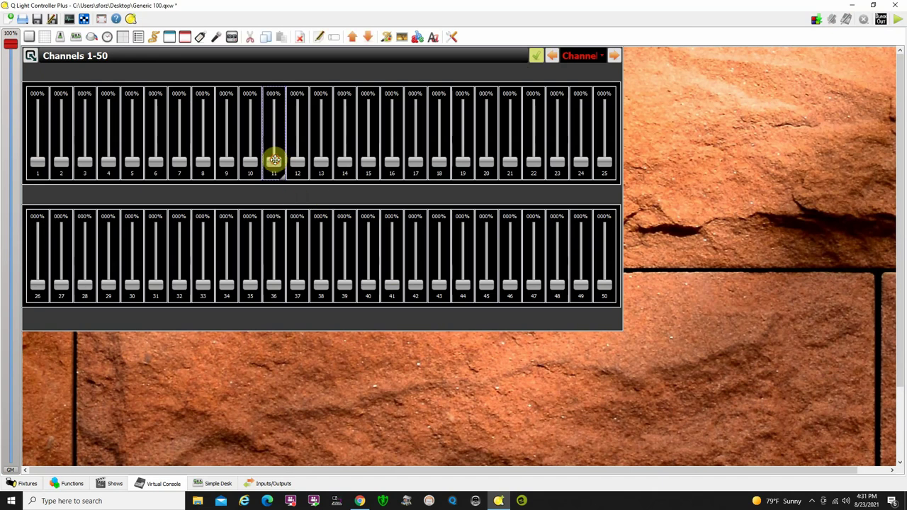
click(897, 19)
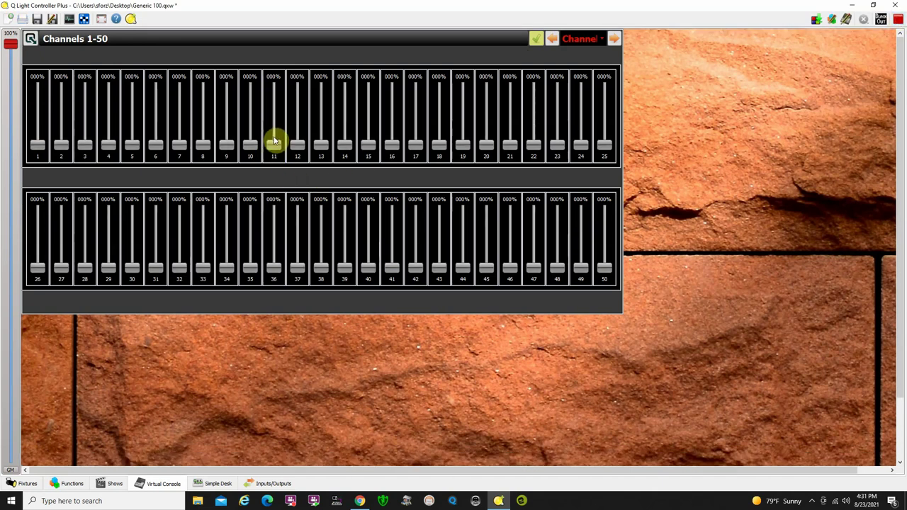
drag(273, 144, 274, 99)
drag(298, 147, 346, 98)
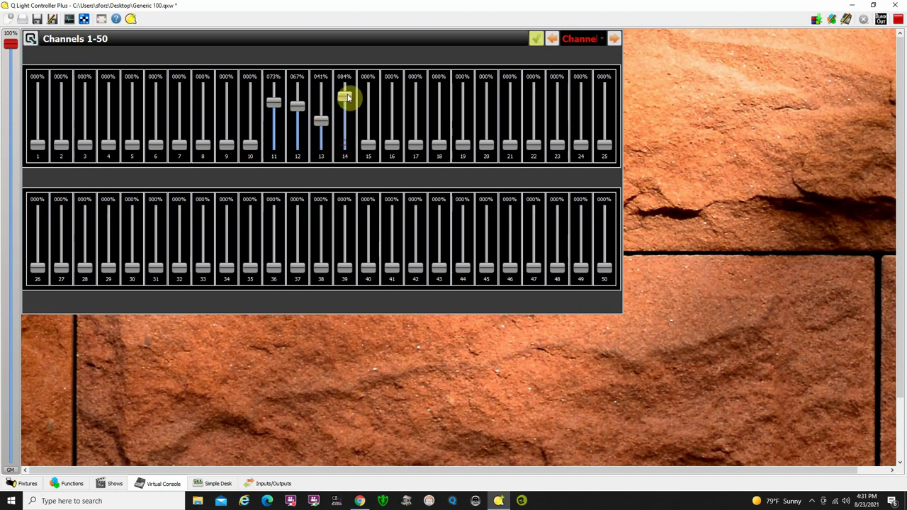
Raise channels 67–69 on the Channels 51-100 page to 78%, 67% and 64%
click(614, 39)
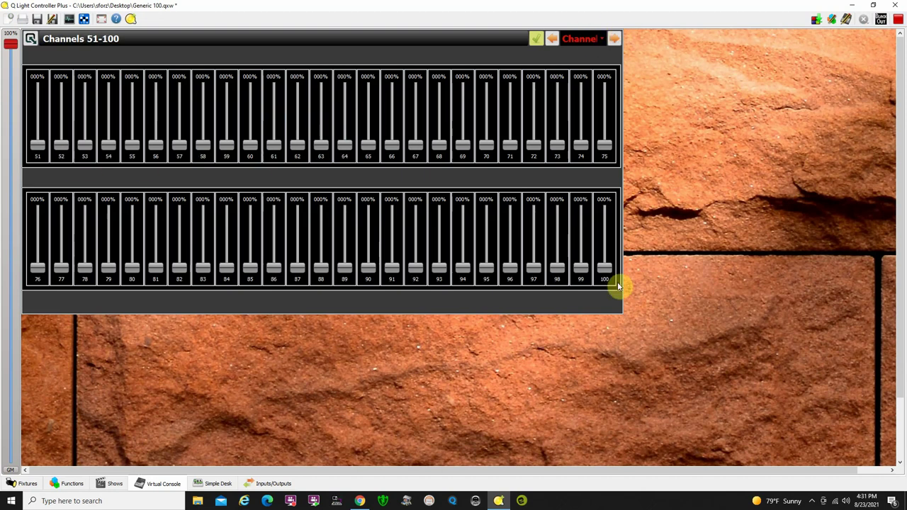
drag(439, 145, 463, 108)
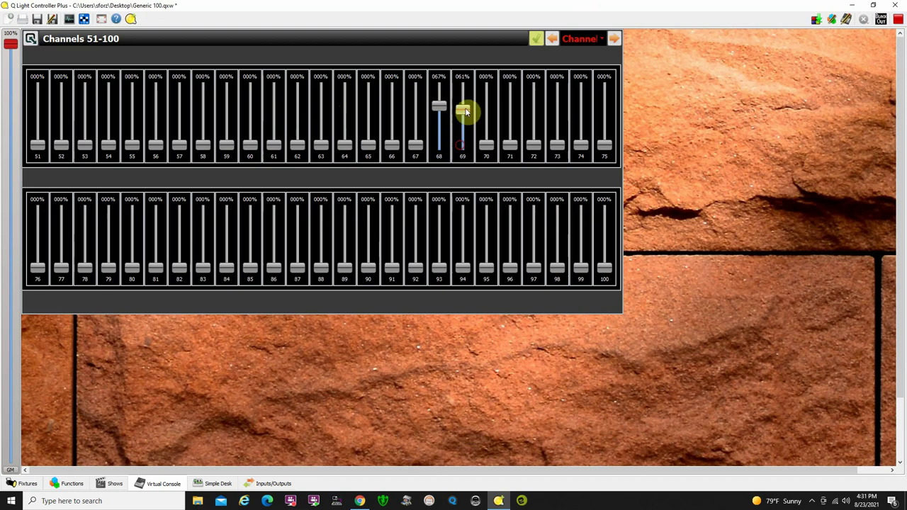
drag(416, 145, 426, 97)
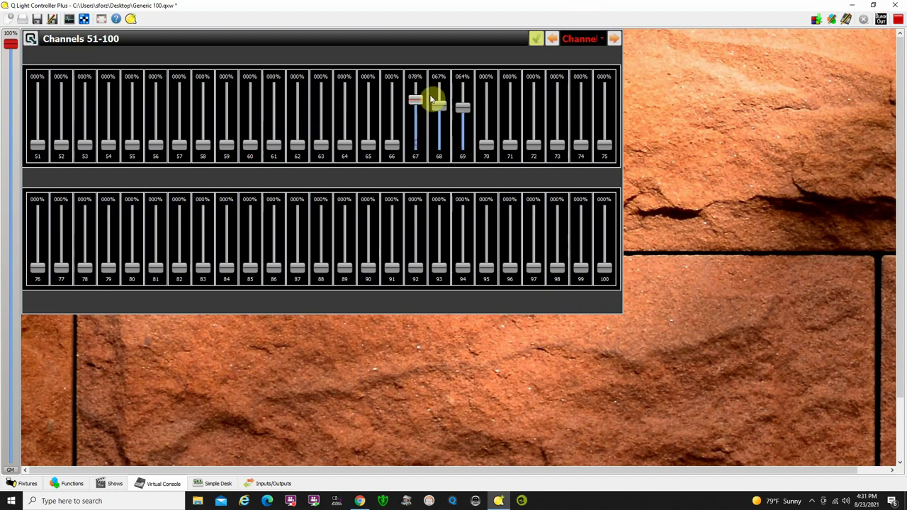
Cancel the Dump DMX values dialog and drop channels 69, 68 and 67 to 0%
click(816, 20)
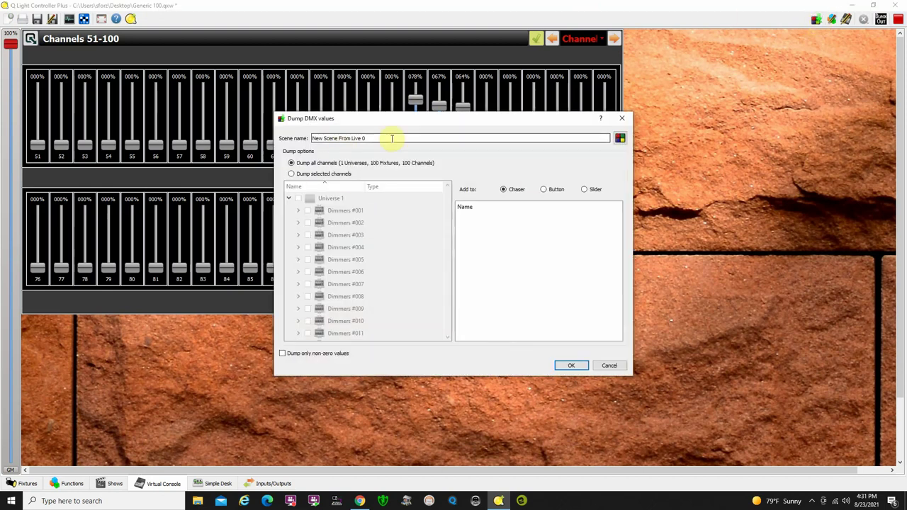
click(612, 366)
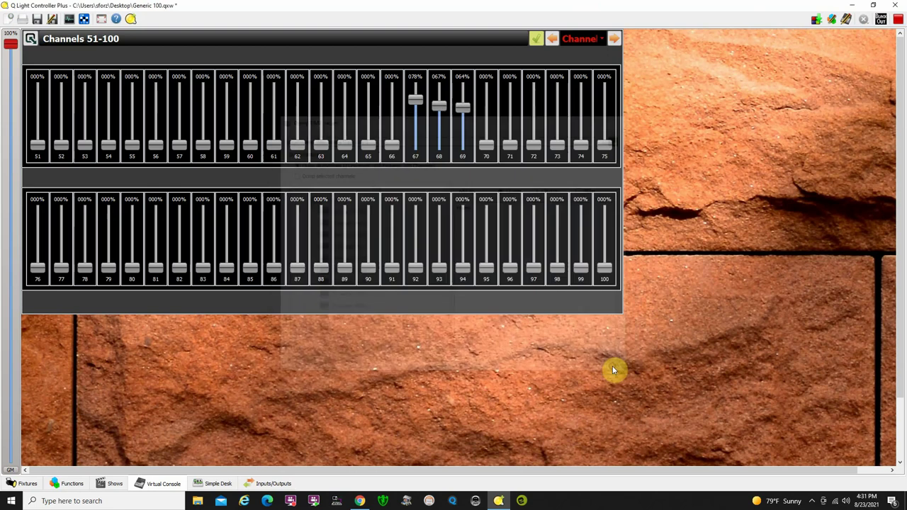
click(462, 142)
click(438, 147)
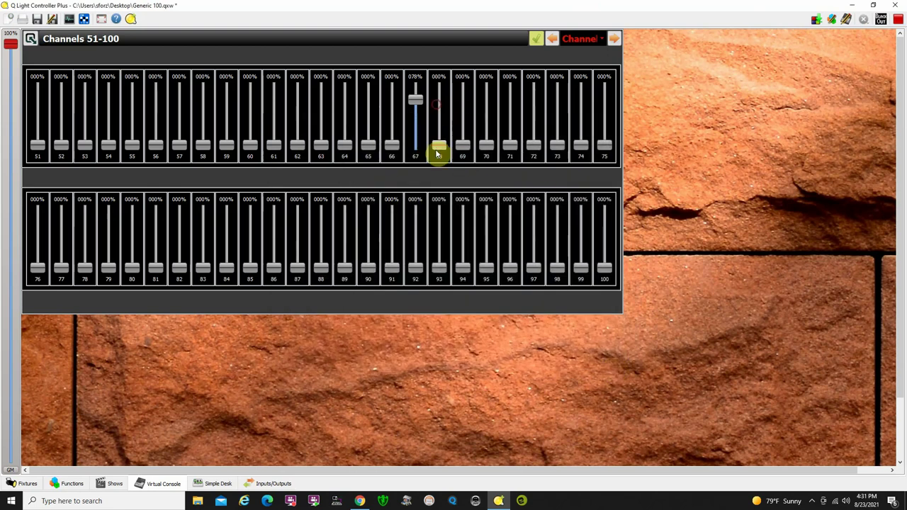
drag(419, 103, 409, 175)
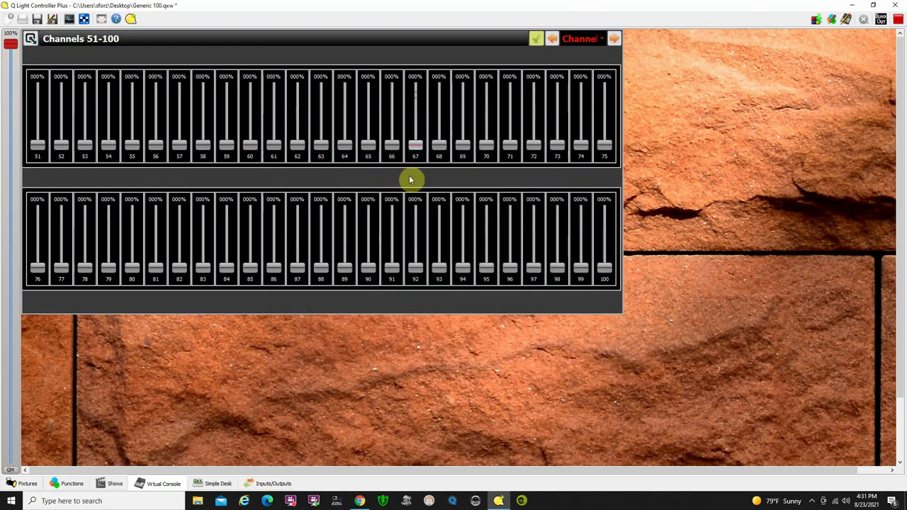
On the Channels 1-50 page, pull channels 14, 12 and 11 down to 0%
click(553, 38)
drag(348, 106, 352, 149)
click(298, 147)
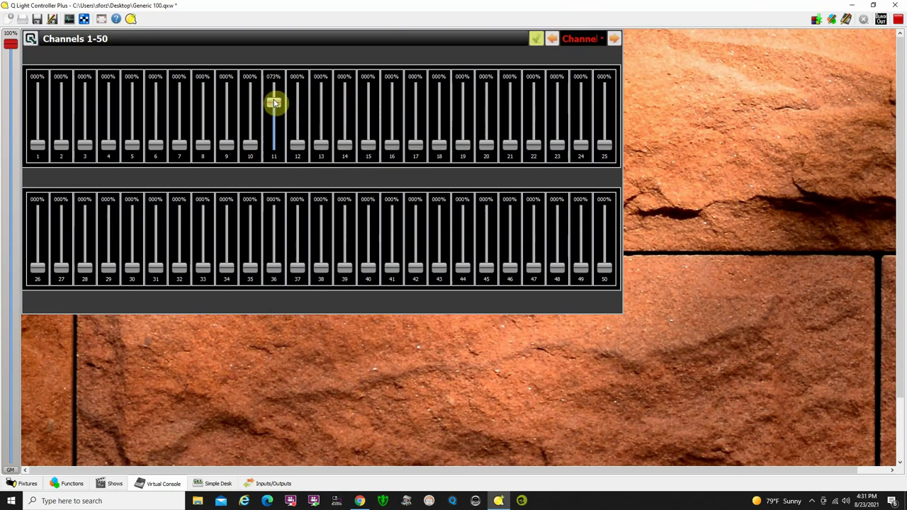
drag(273, 101, 276, 181)
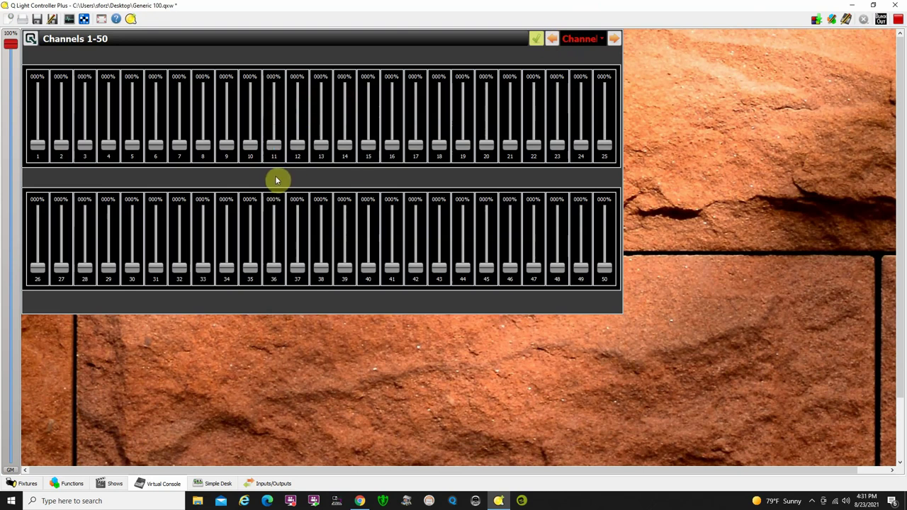
click(614, 38)
Cycle the Generic 100 frame through Buttons and Channels 51-100, settling on the Channels 1-50 fader page
click(614, 39)
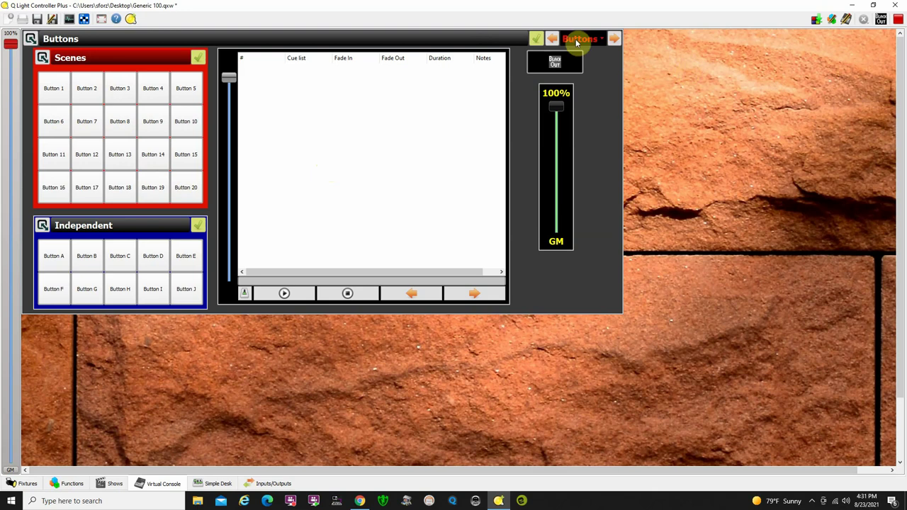
click(554, 39)
click(554, 39)
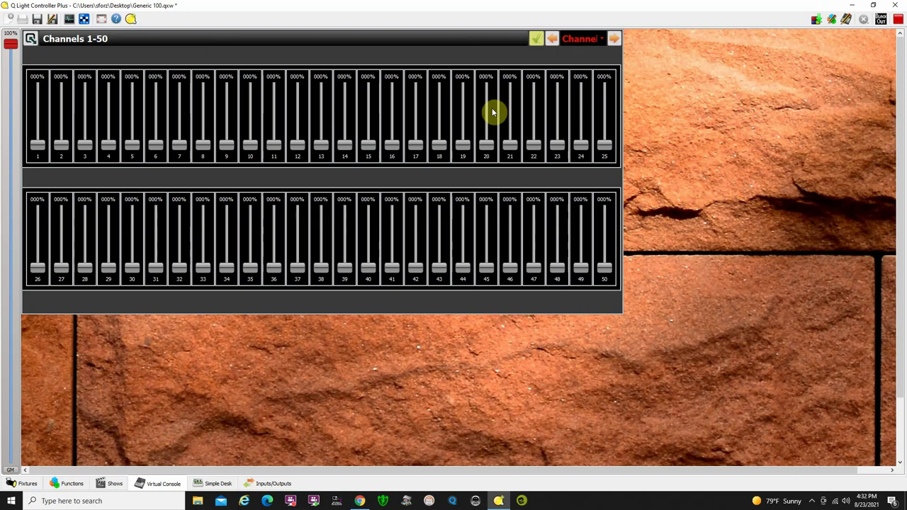
click(613, 40)
click(613, 40)
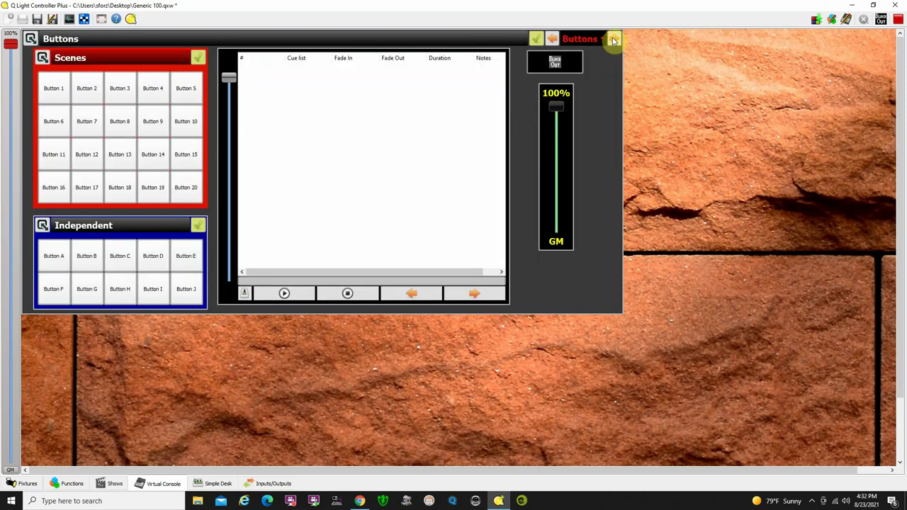
click(553, 39)
click(552, 40)
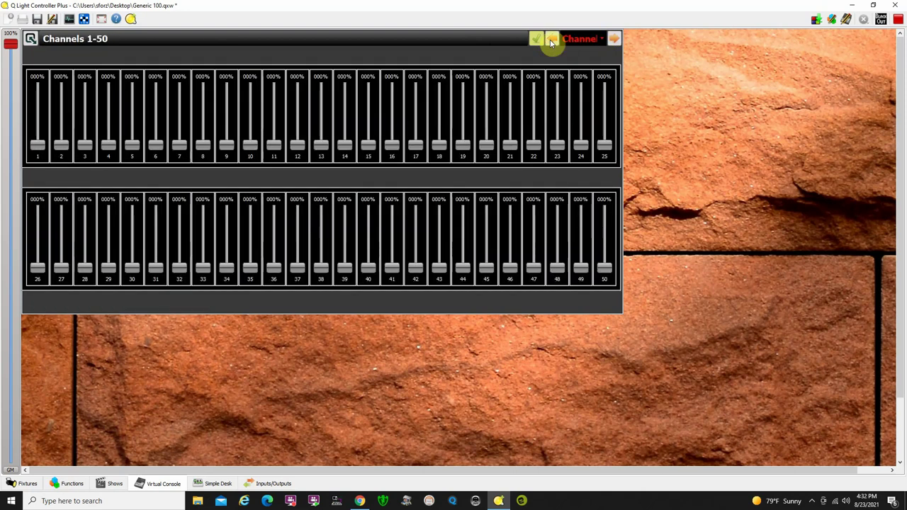